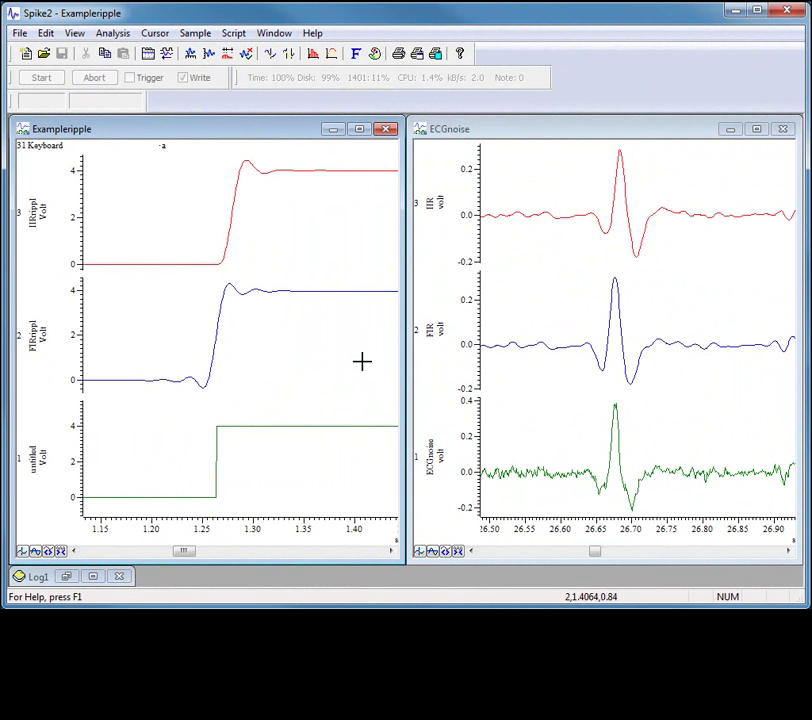
Browse the Analysis menu's filter choices and dismiss them without picking one
click(113, 33)
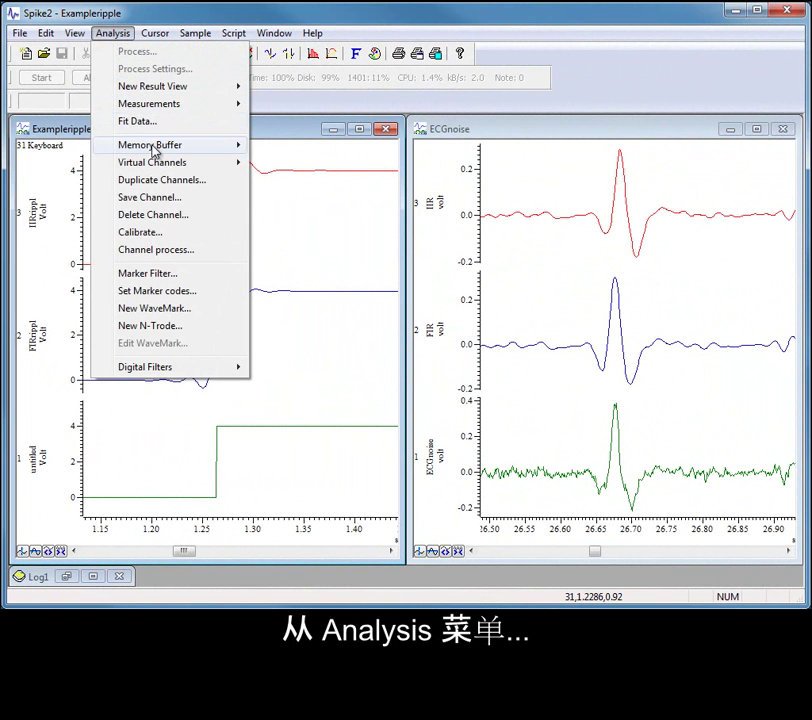
mouse_move(223, 377)
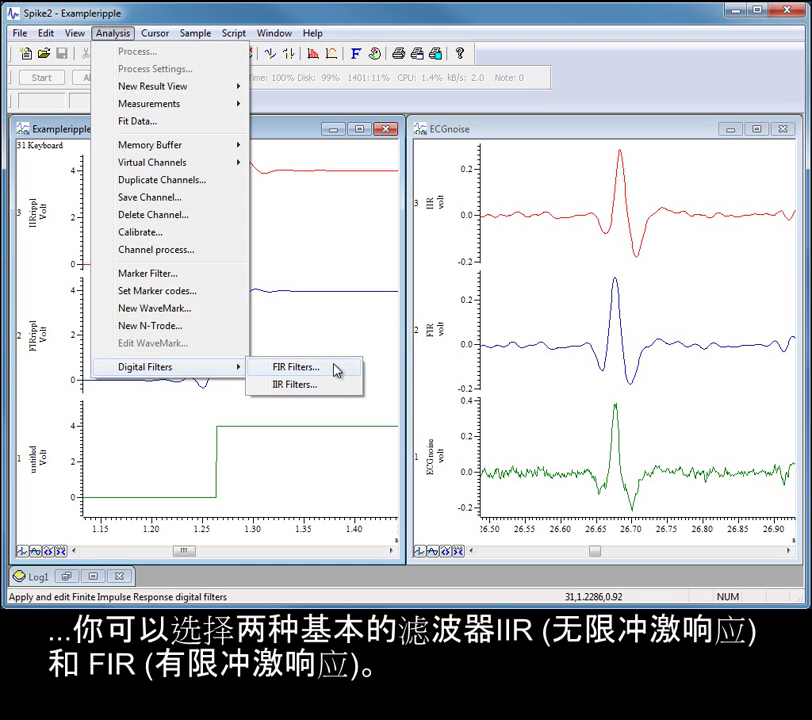
click(376, 362)
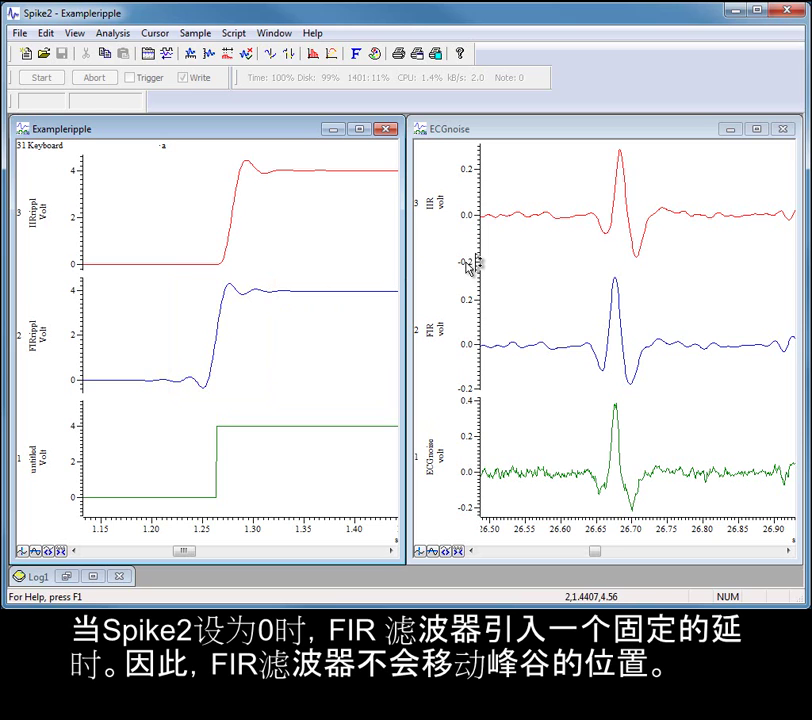
Check the peak timing of the FIR and IIR traces in the ECGnoise window
click(616, 266)
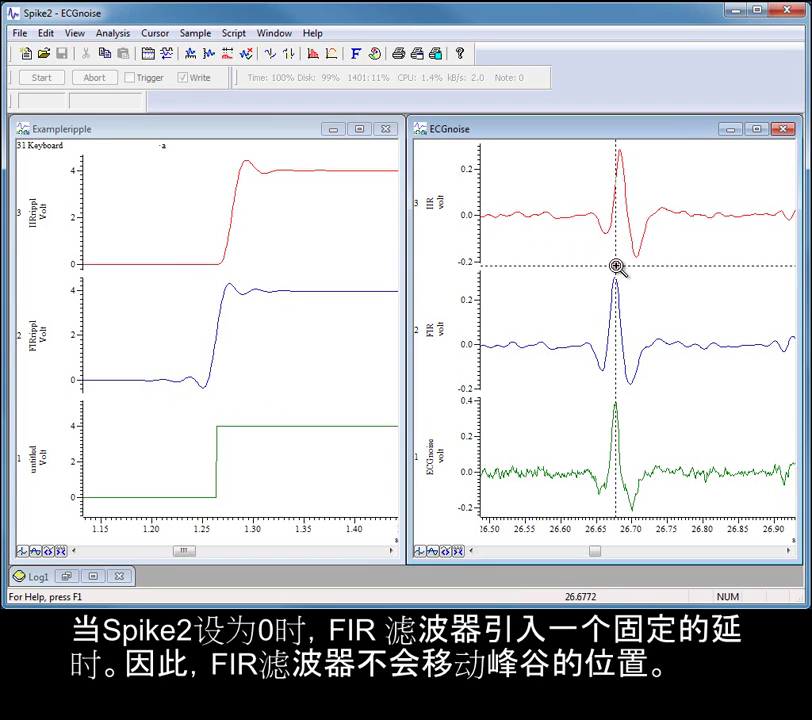
click(616, 266)
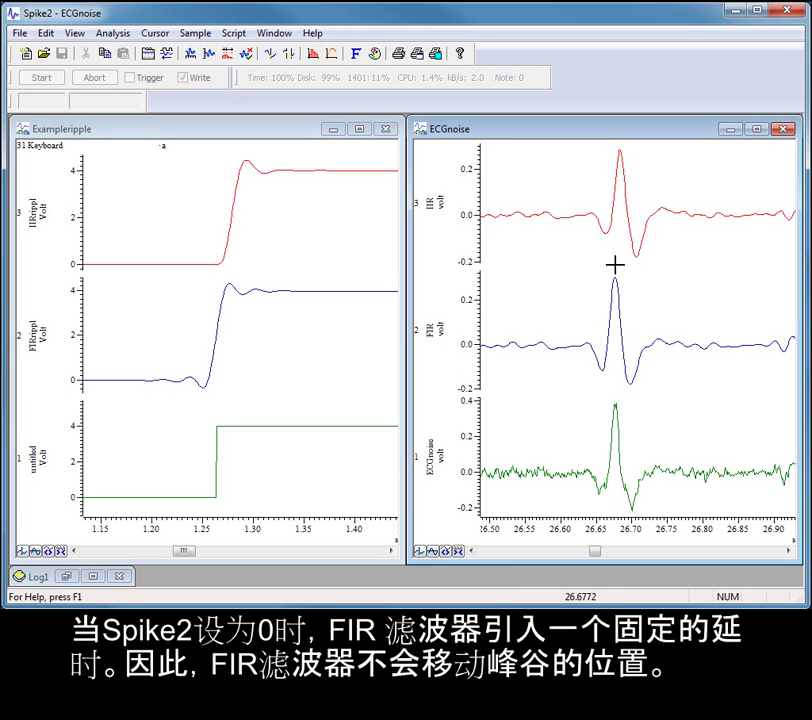
click(628, 318)
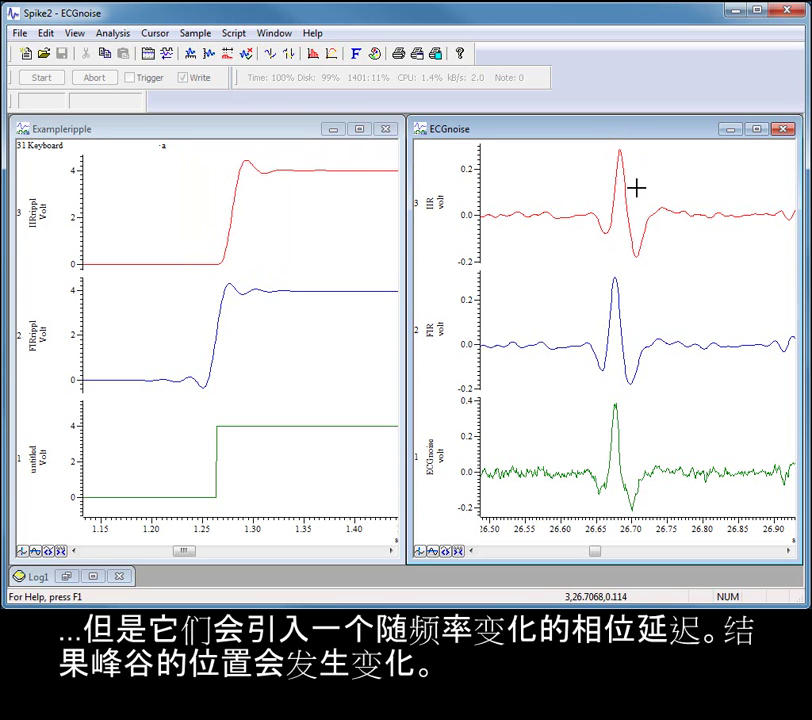
drag(636, 188, 636, 189)
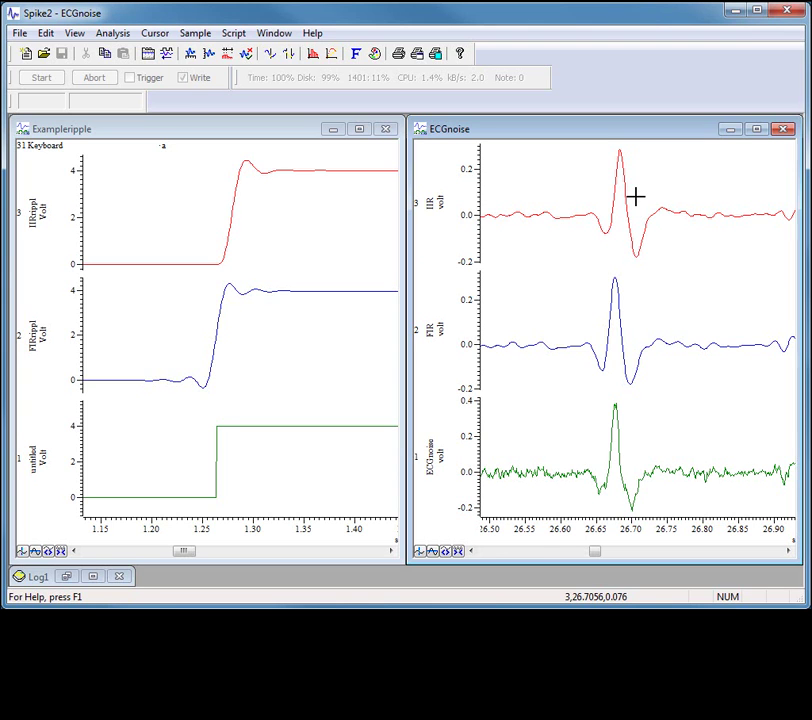
Close Exampleripple, show channel 1 alone, and widen ECGnoise across the workspace
click(387, 129)
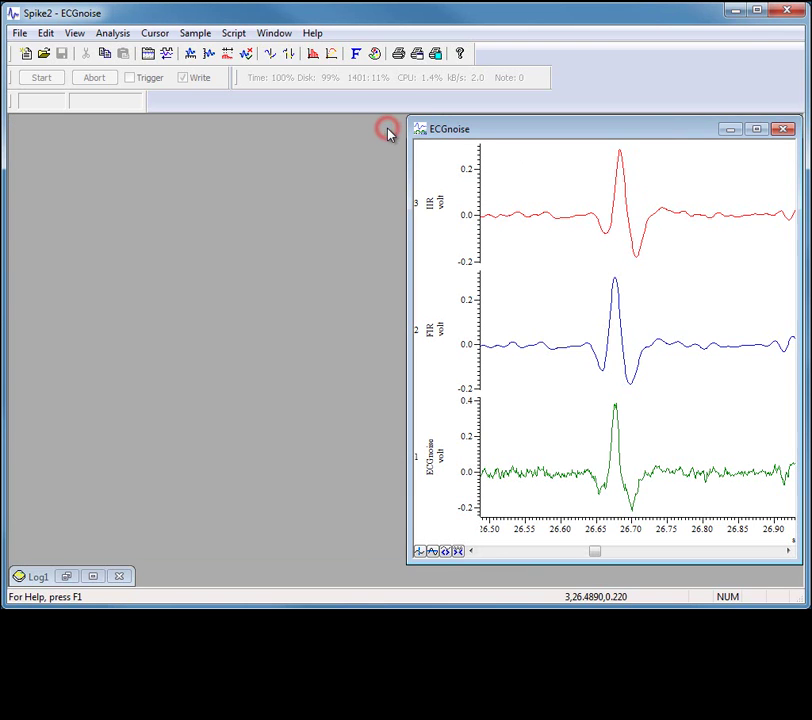
double_click(639, 463)
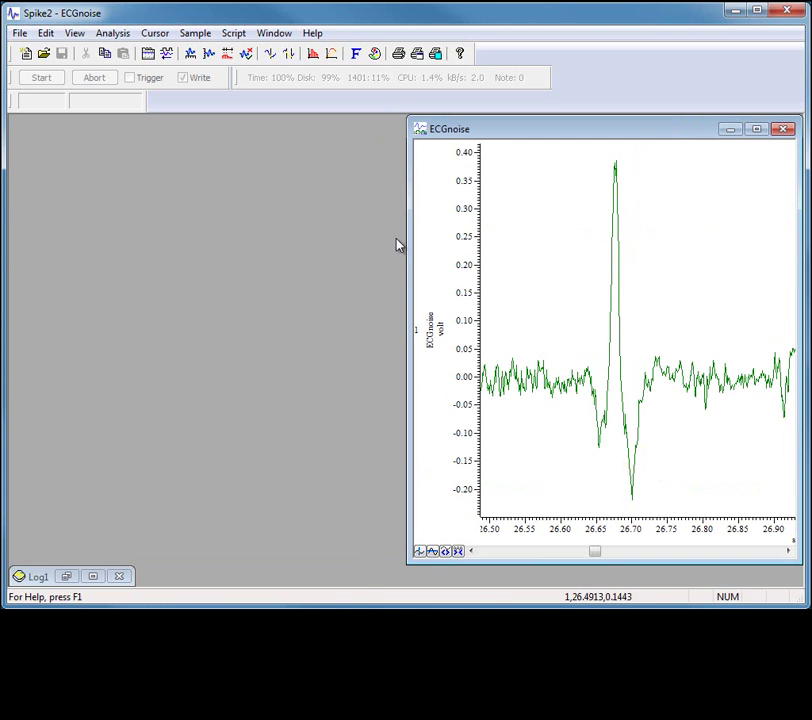
drag(408, 241, 9, 230)
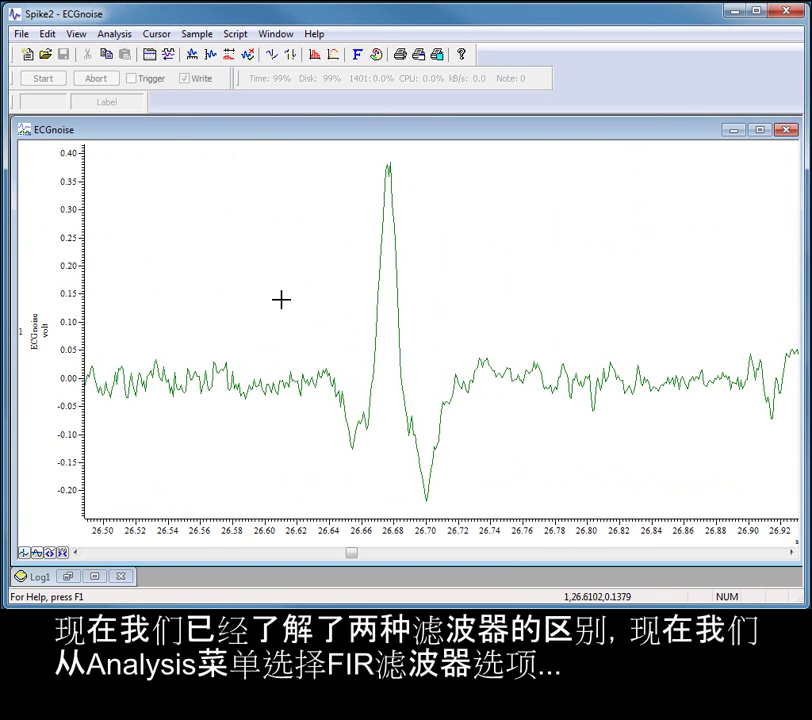
Open FIR digital filtering from the Analysis > Digital Filters menu
click(110, 35)
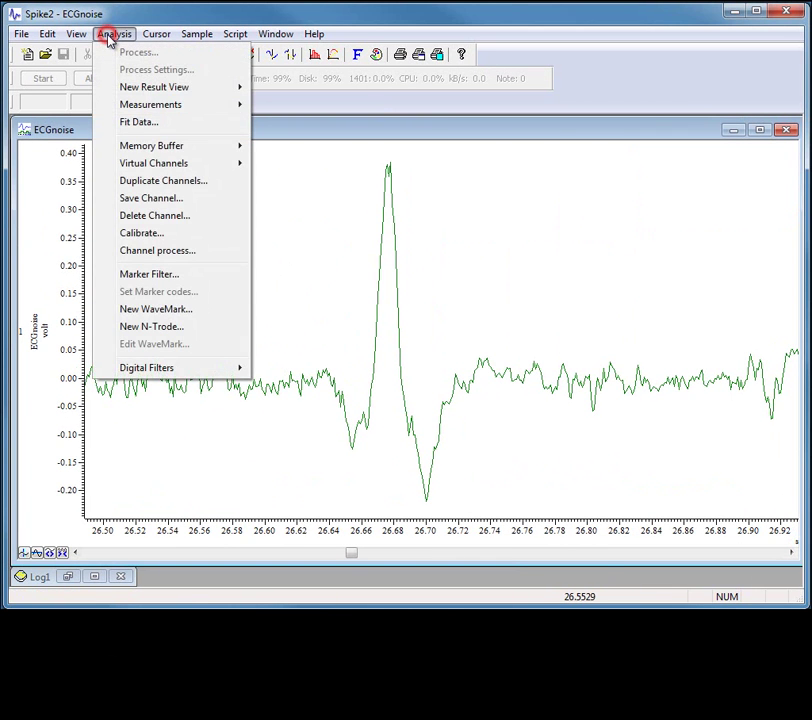
mouse_move(231, 370)
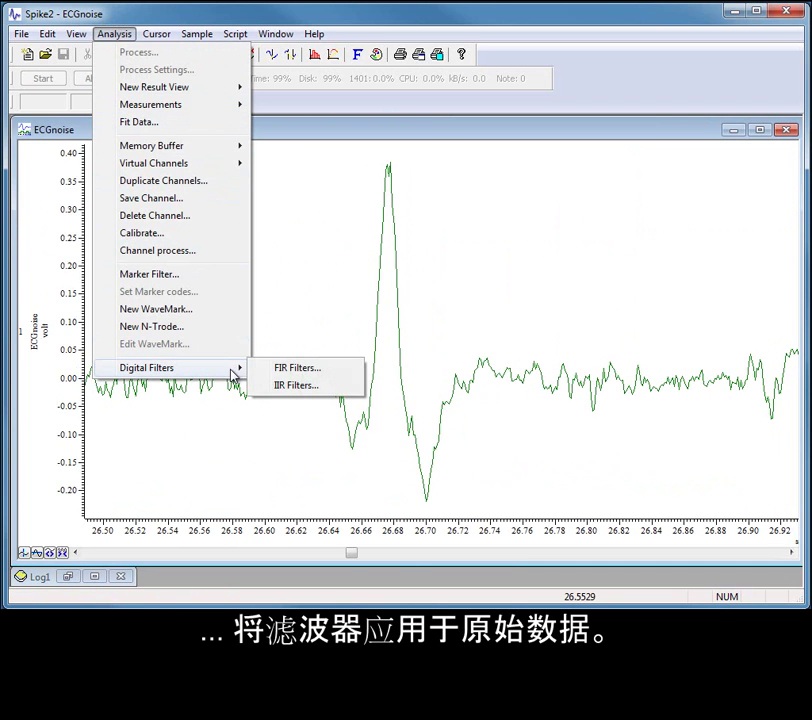
click(289, 372)
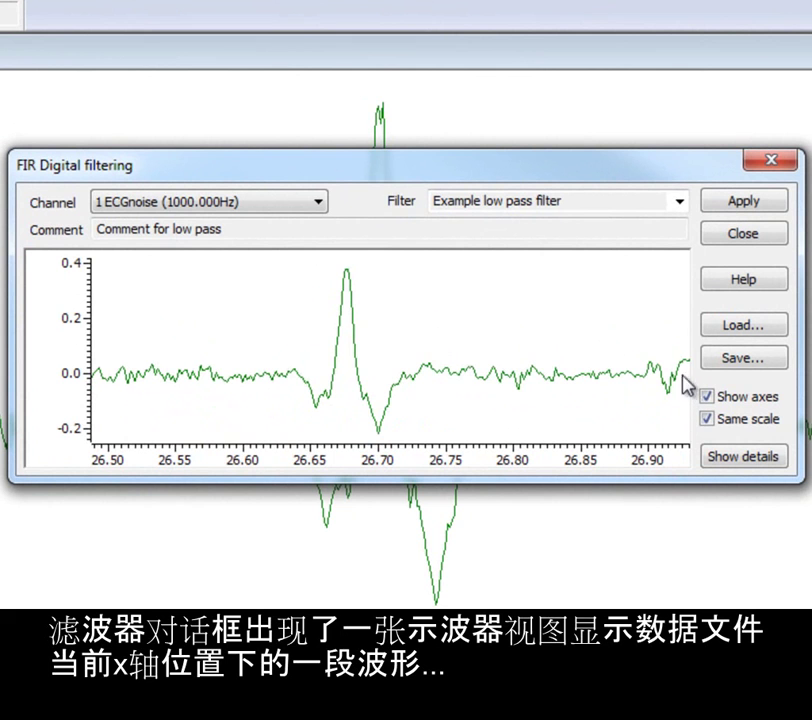
Try Example high pass, choose Example low pass filter, and untick Same scale
click(684, 203)
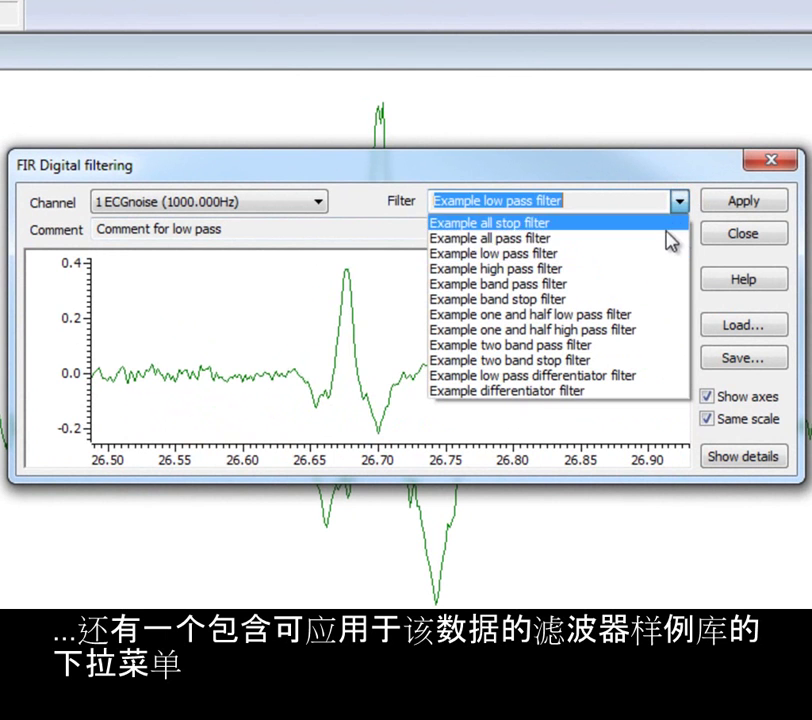
click(658, 270)
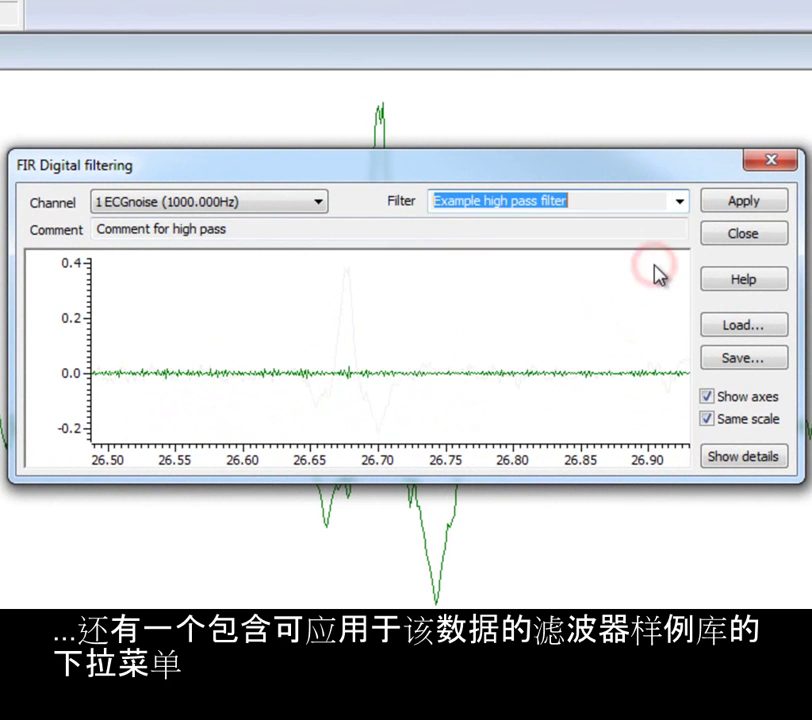
click(680, 205)
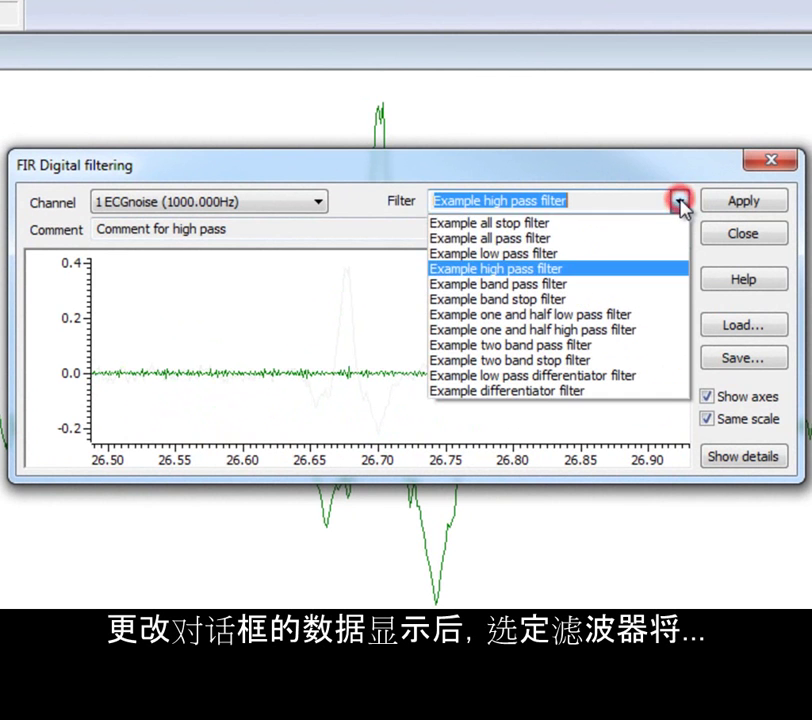
click(660, 254)
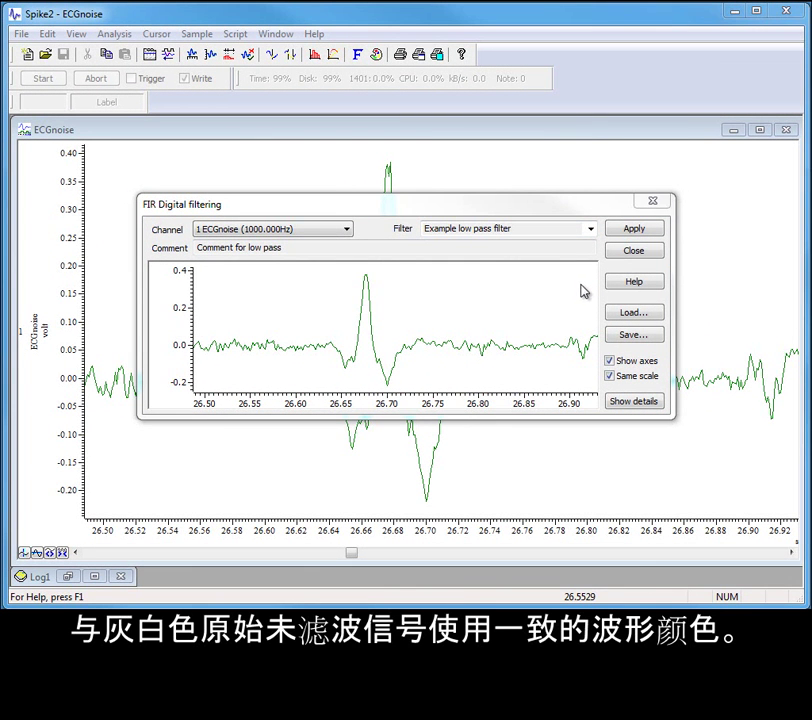
click(613, 378)
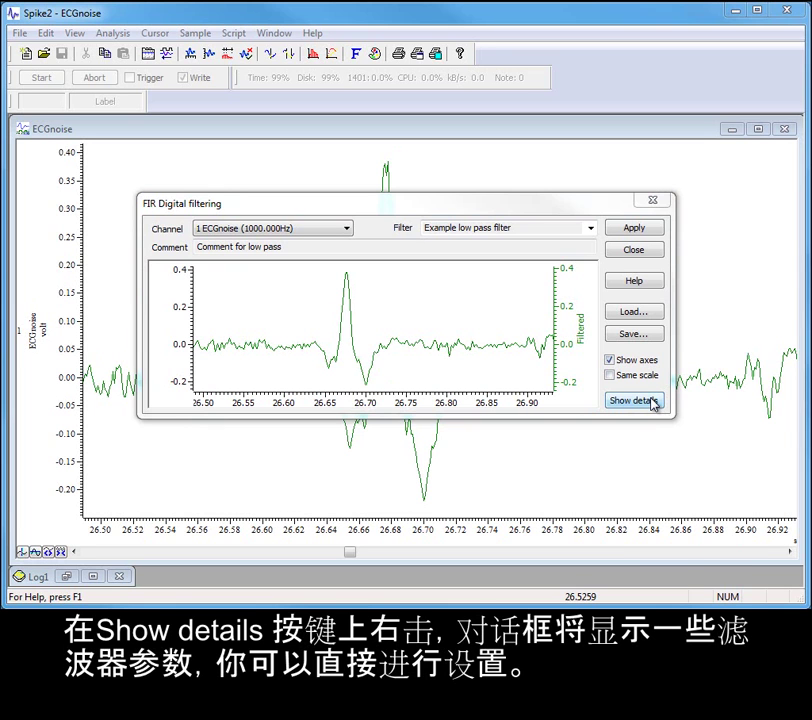
Show the FIR filter details, keeping Low pass as the type at 230.0 Hz
click(652, 402)
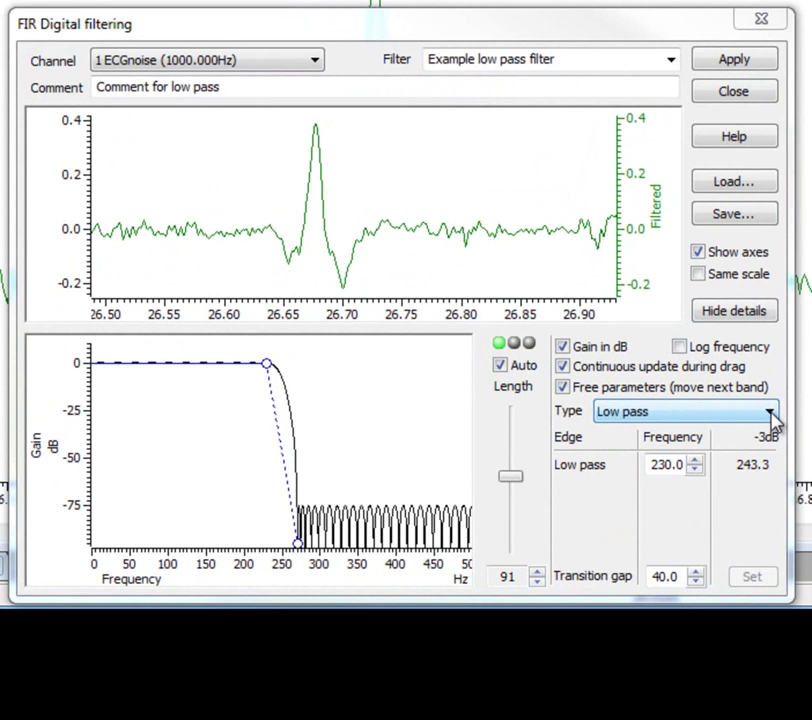
click(775, 418)
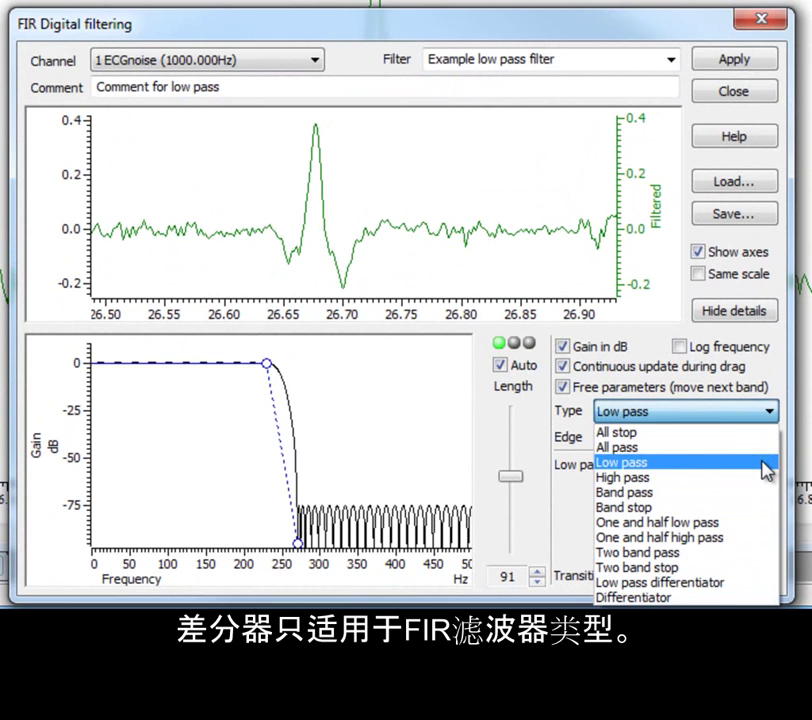
click(763, 463)
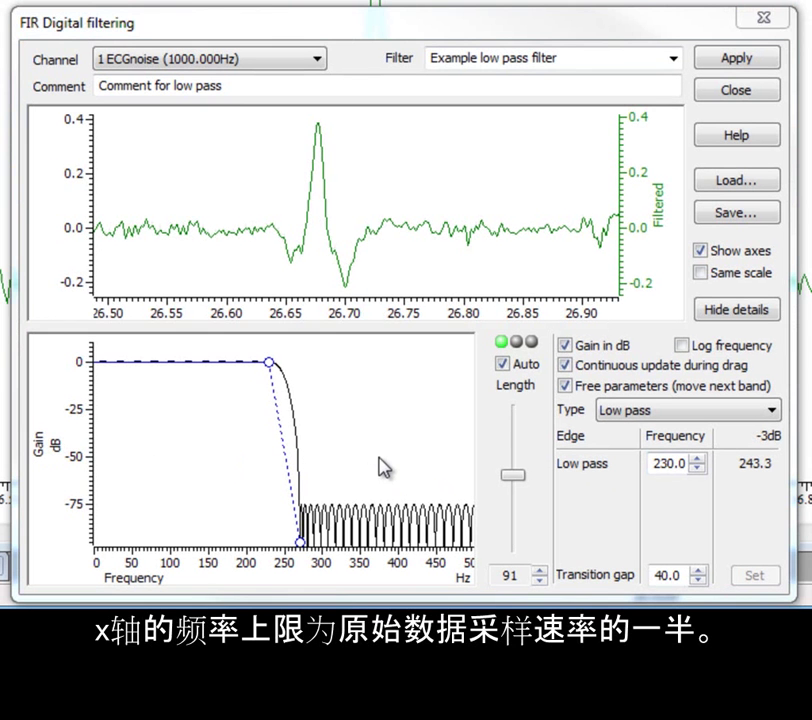
Drag the gain-plot edge to lower the low-pass cutoff and smooth the trace
drag(290, 435, 200, 441)
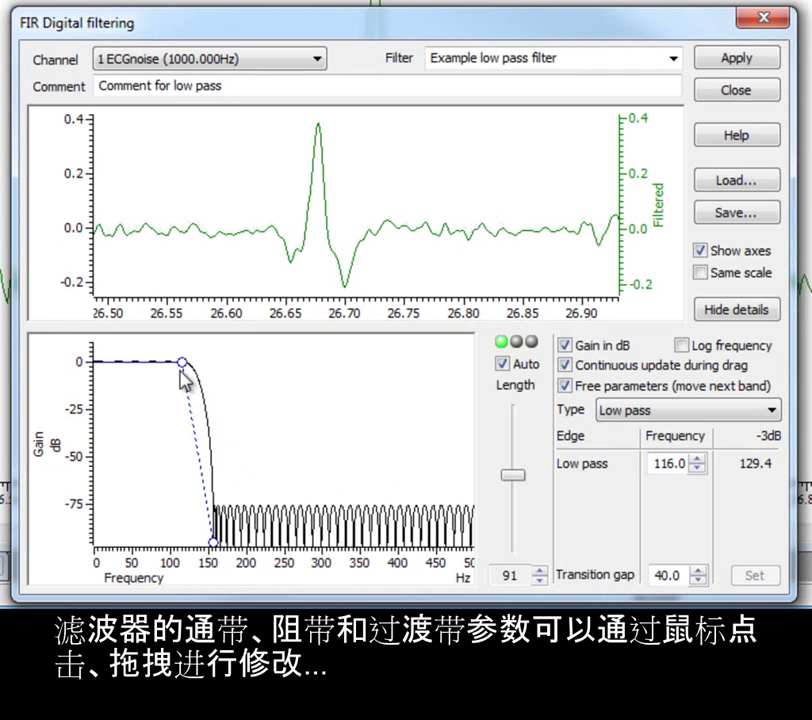
mouse_move(180, 358)
mouse_down()
mouse_move(163, 362)
mouse_move(199, 361)
mouse_up()
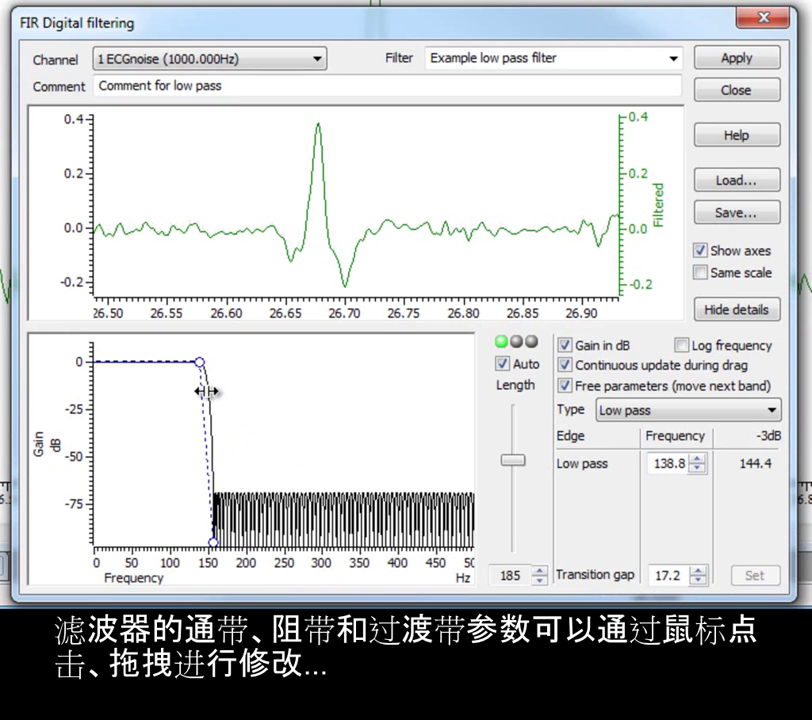
drag(205, 405, 101, 403)
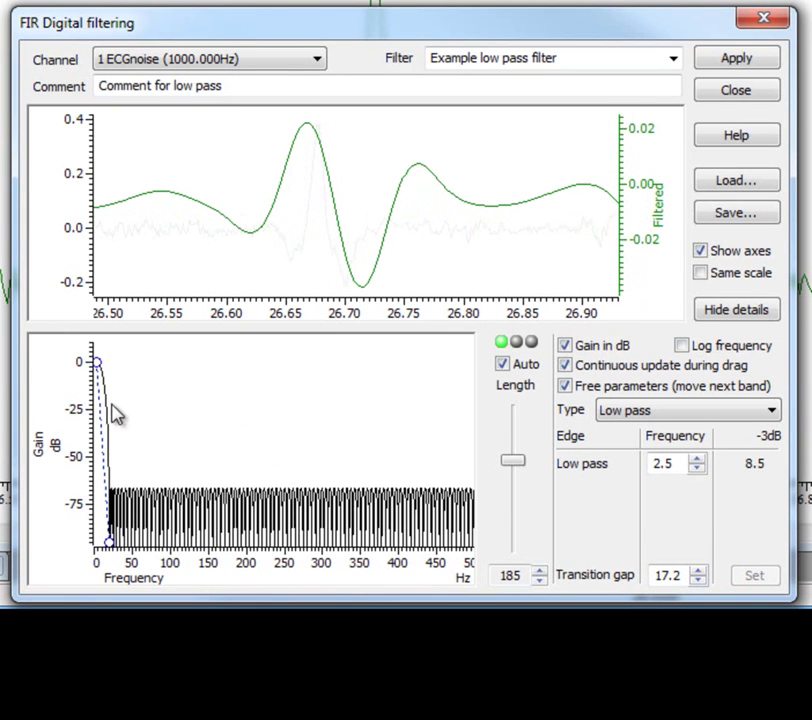
Set a 30 Hz low-pass edge with a 40 Hz transition gap
click(683, 463)
double_click(683, 463)
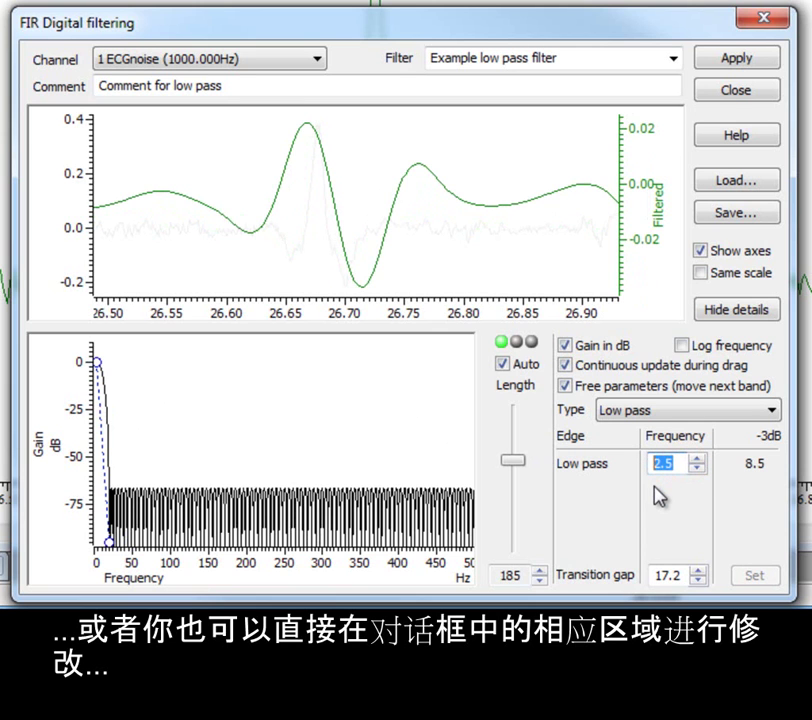
text(30)
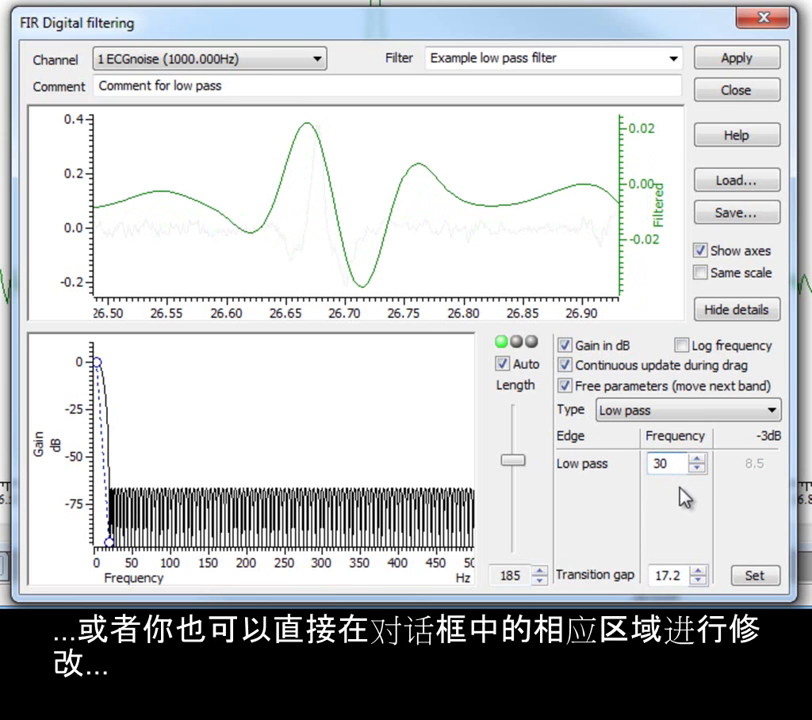
drag(678, 573, 647, 576)
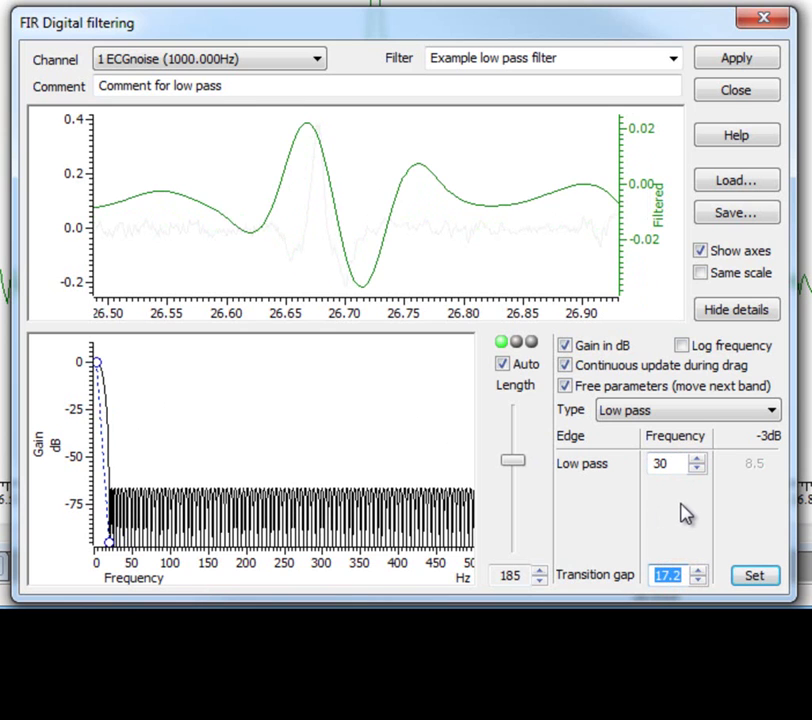
text(40)
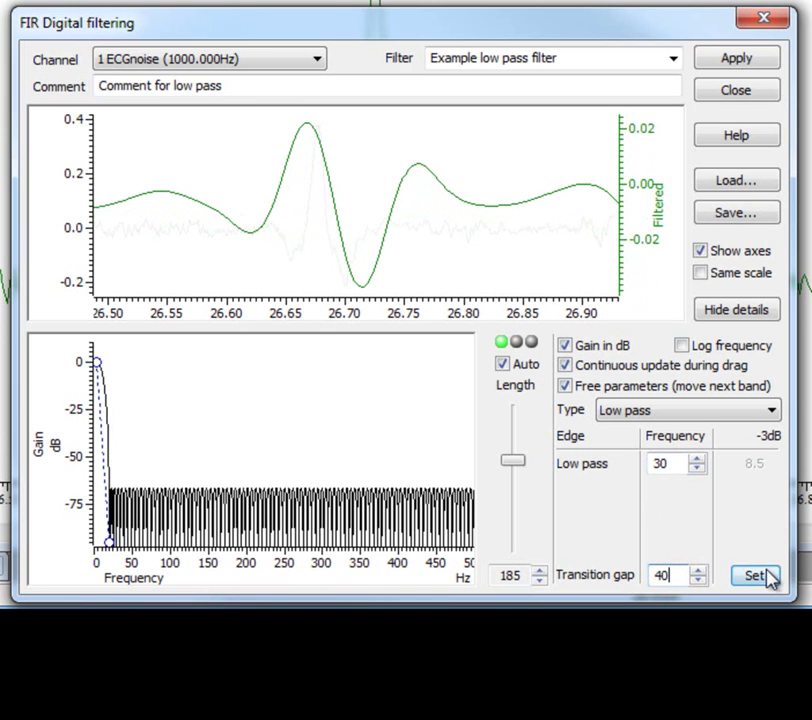
click(760, 577)
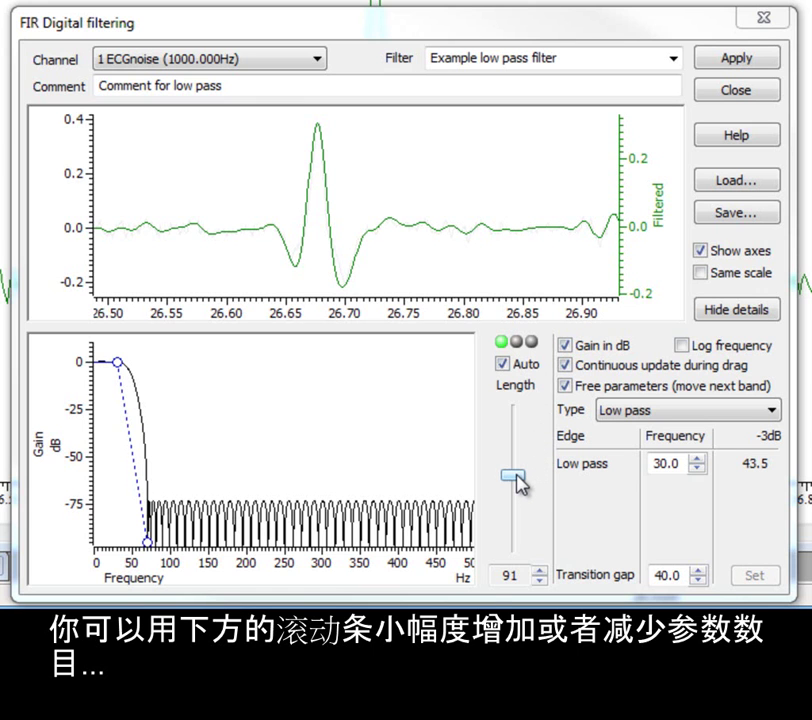
Nudge the filter length up, then tick Auto so it returns to 91 coefficients
mouse_move(517, 476)
mouse_down()
mouse_move(516, 466)
mouse_move(516, 495)
mouse_move(521, 436)
mouse_up()
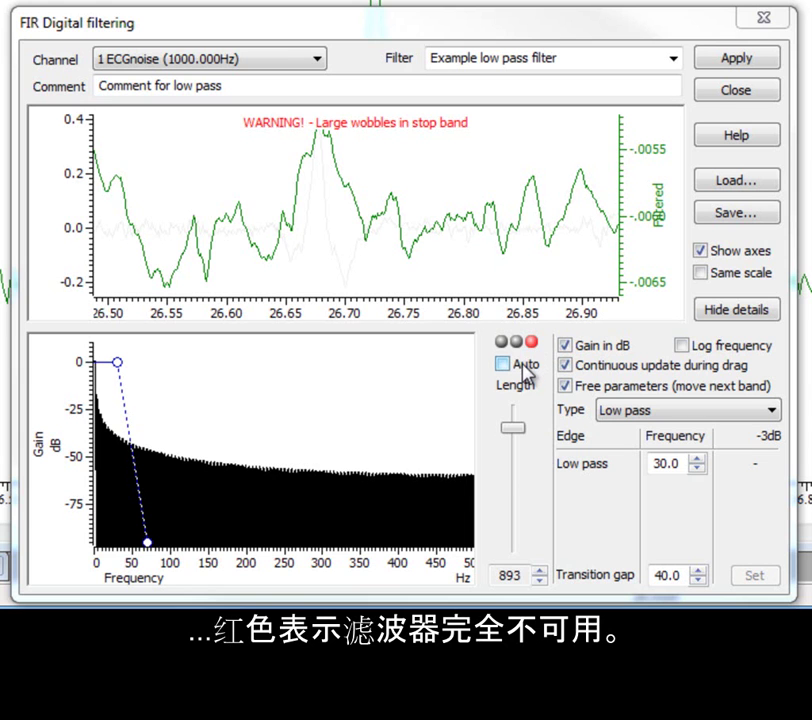
click(525, 370)
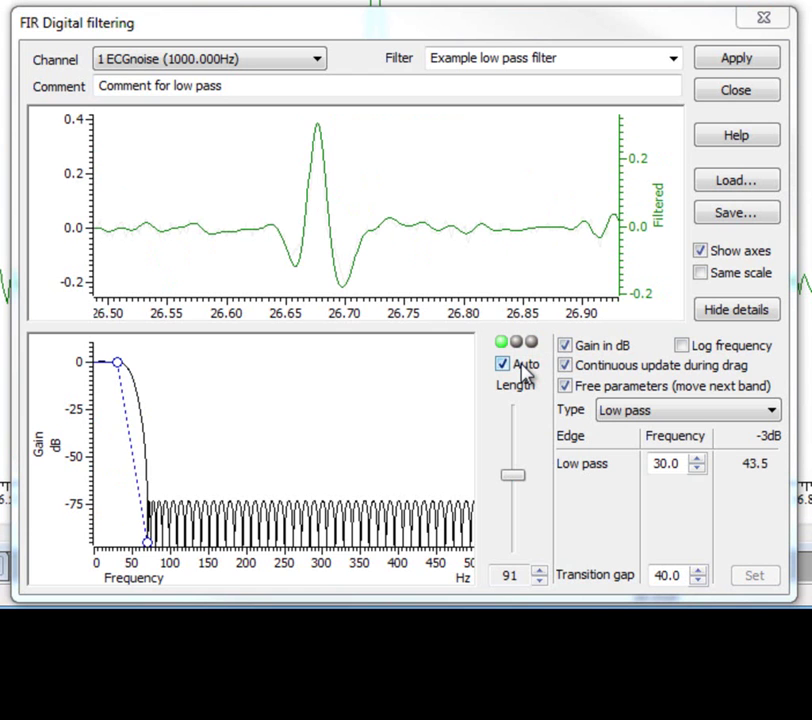
click(591, 350)
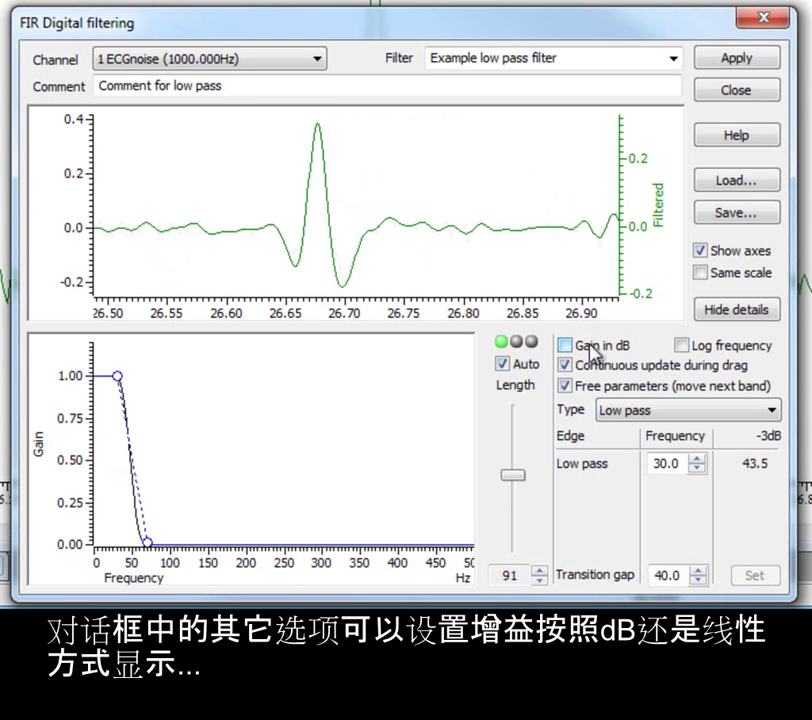
click(585, 348)
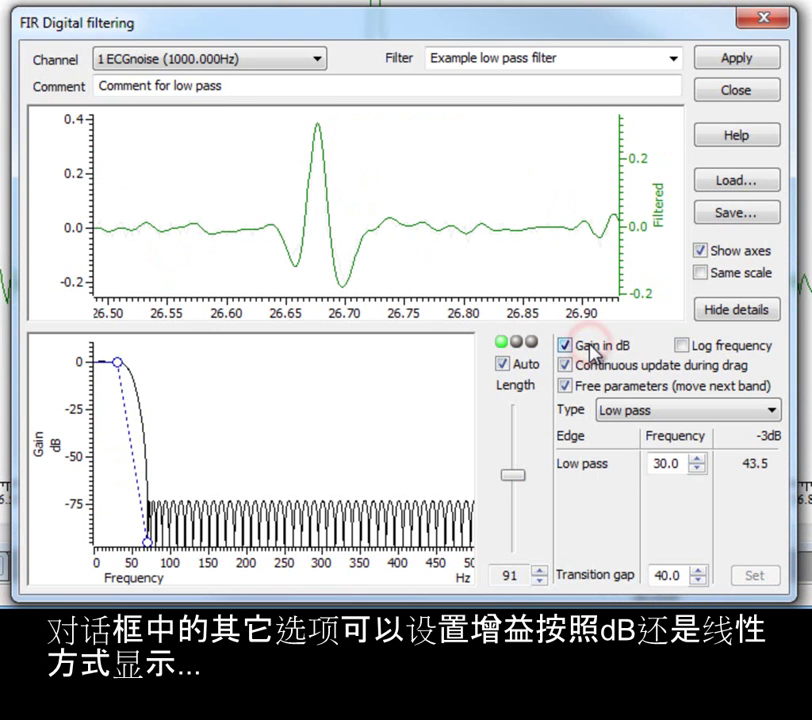
click(706, 350)
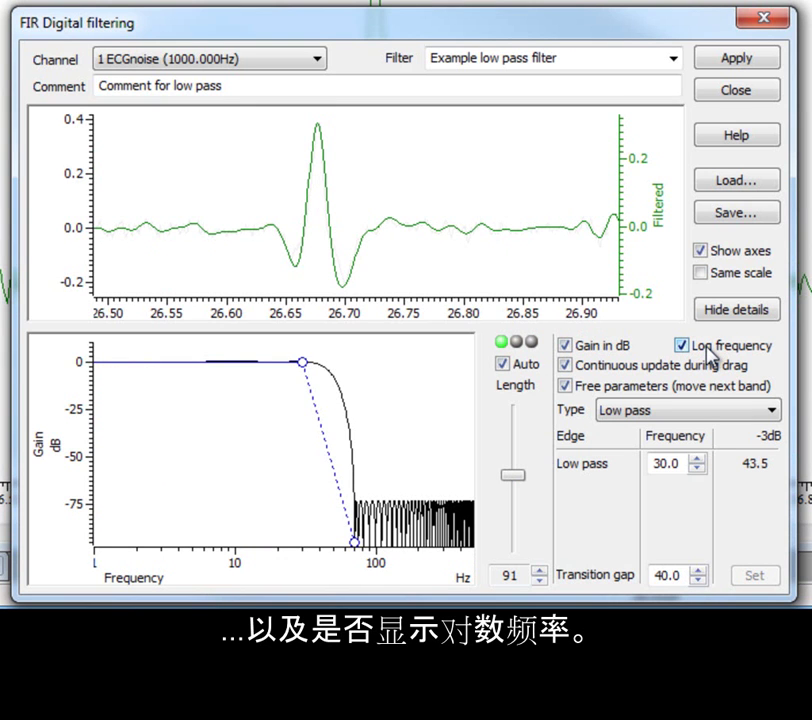
click(707, 347)
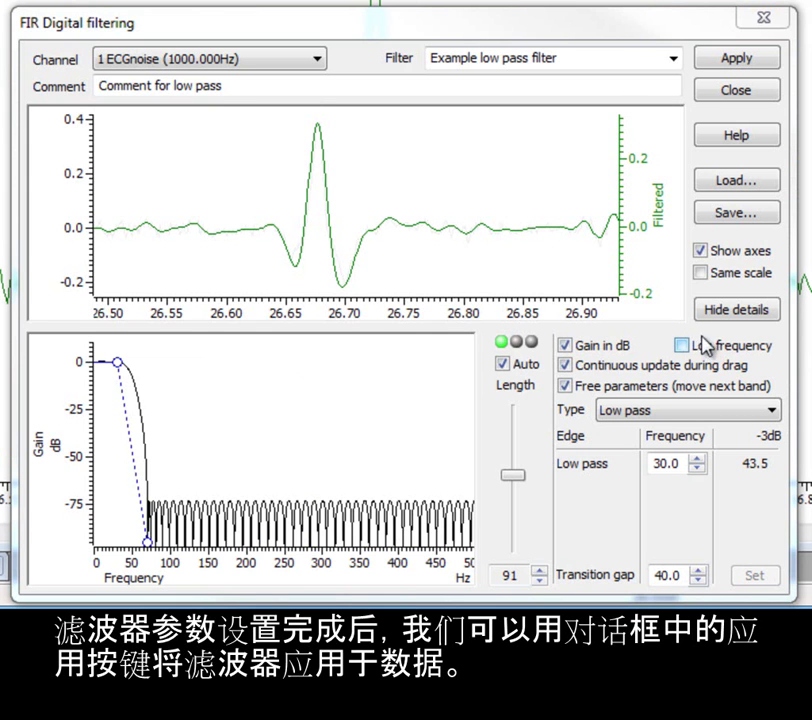
Apply the filter to a new Waveform memory channel from 0.0 to MaxTime()
click(745, 64)
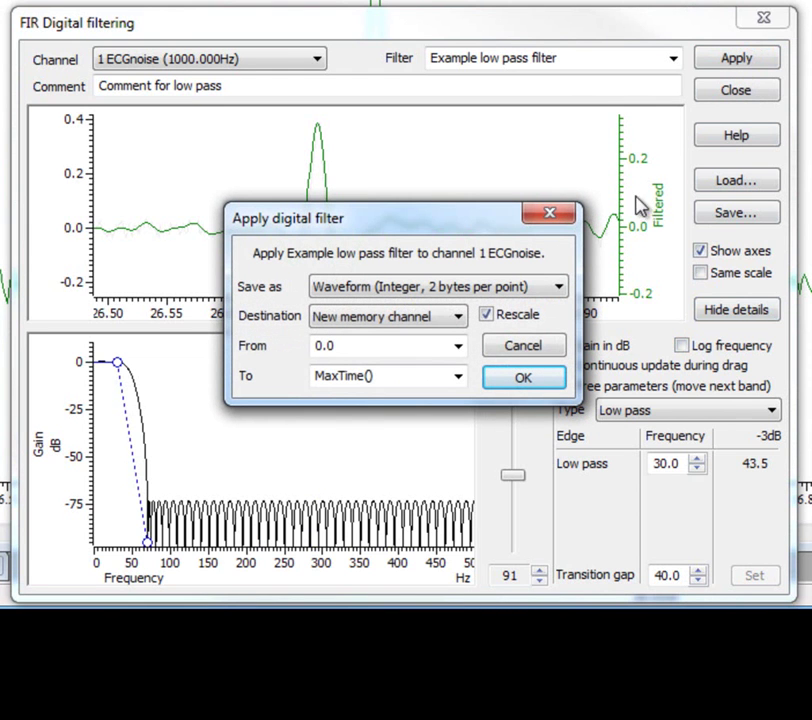
click(458, 318)
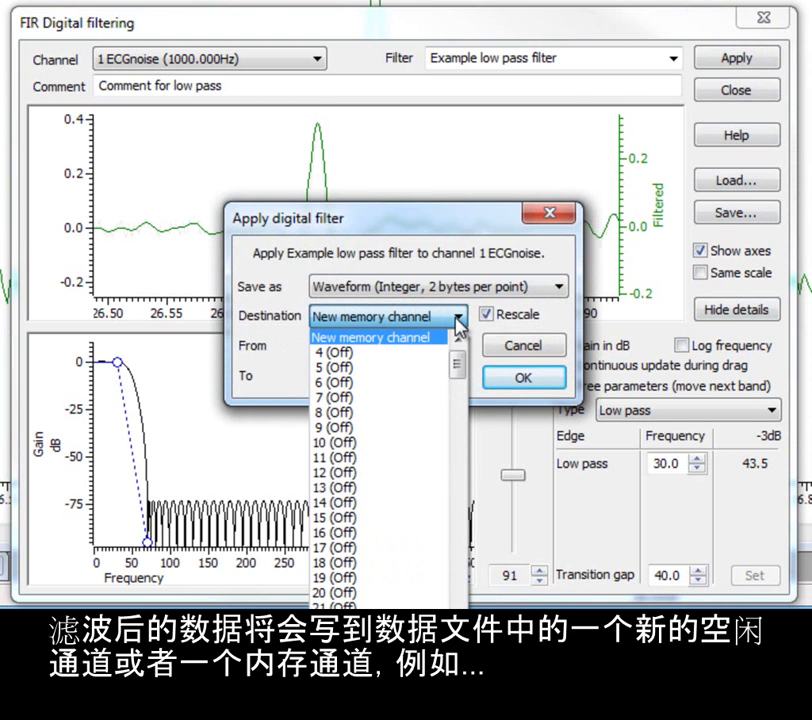
click(458, 318)
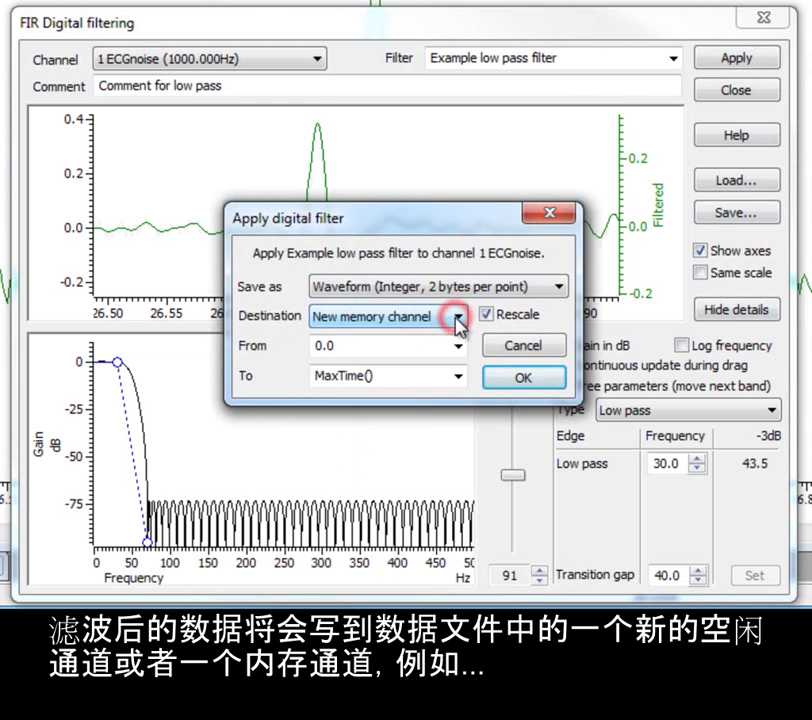
click(562, 288)
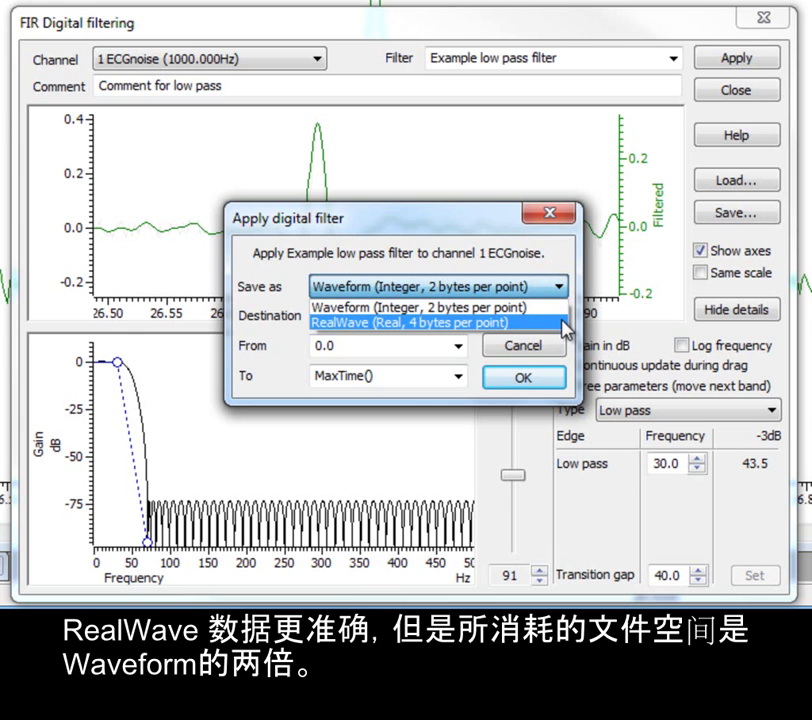
click(556, 308)
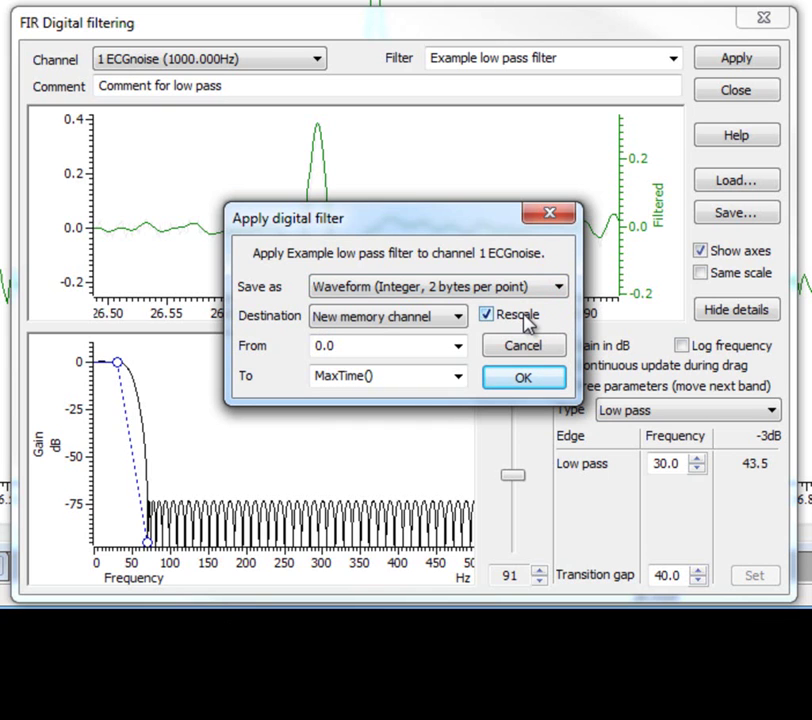
click(521, 379)
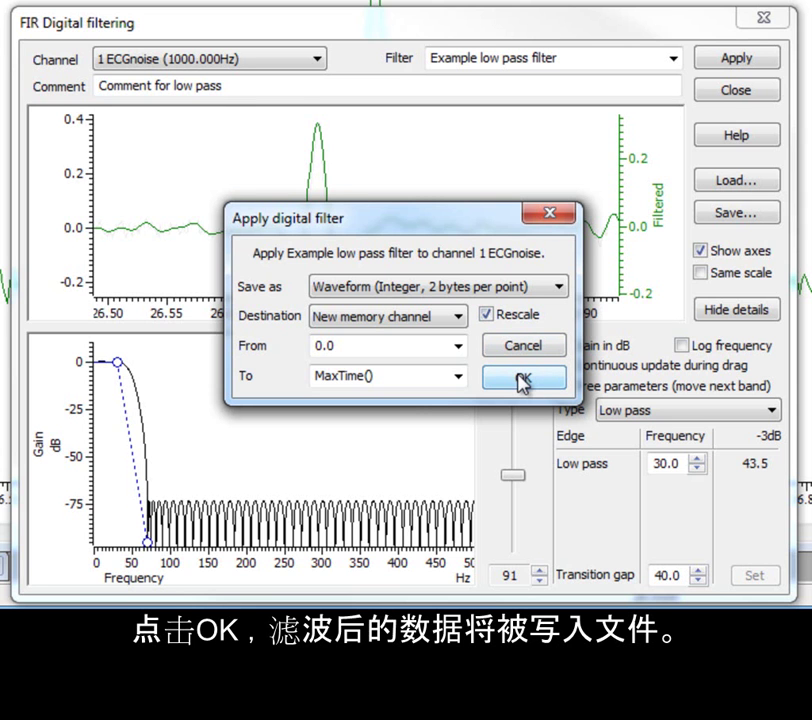
click(522, 380)
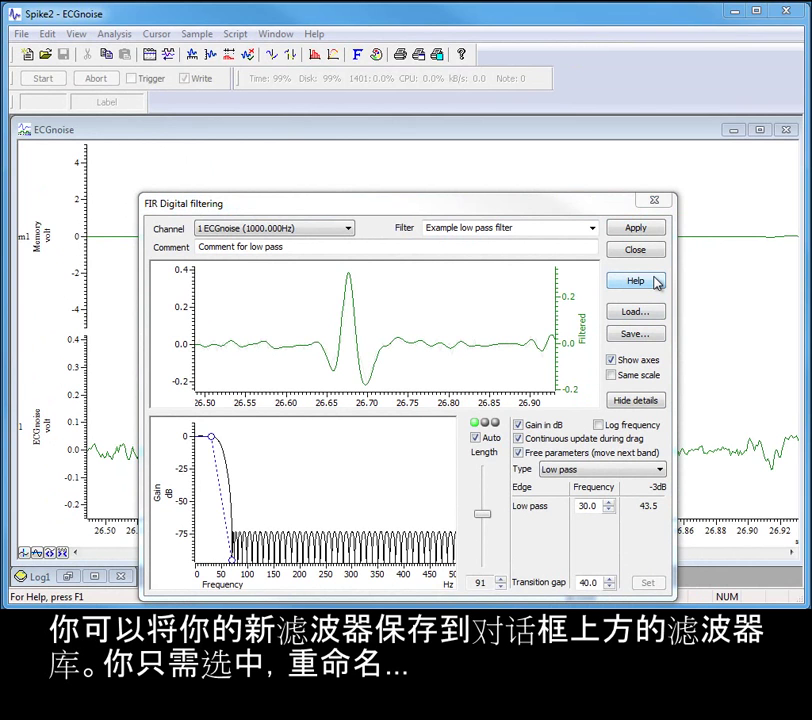
Rename the filter 'My low pass filter', close the dialog, and save the filter bank
click(536, 229)
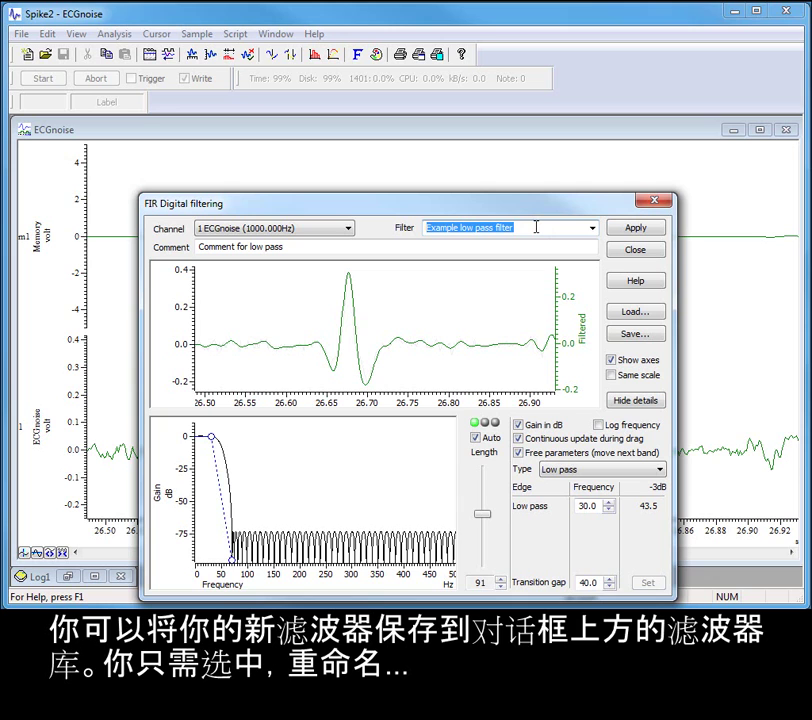
text(M)
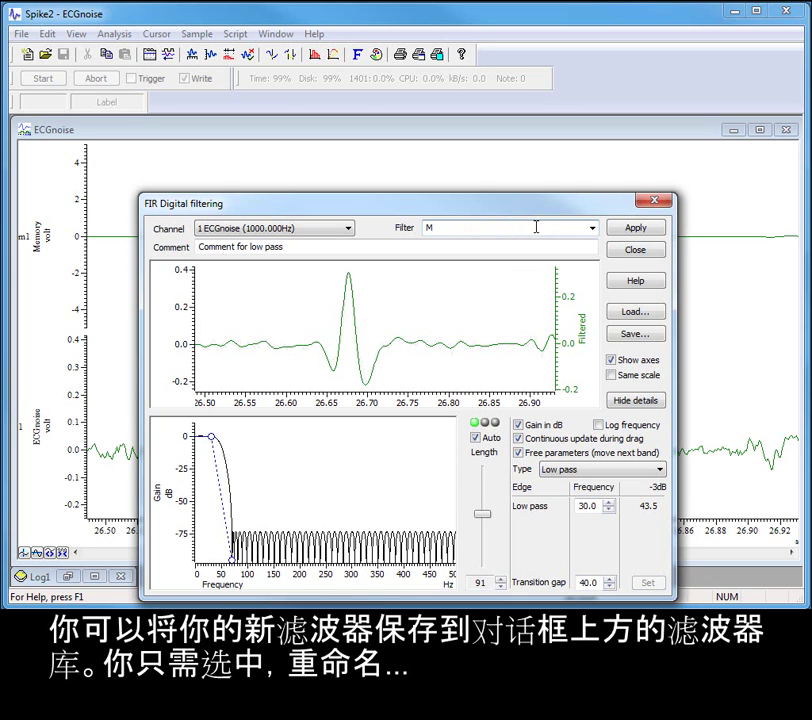
text(y low pass filter)
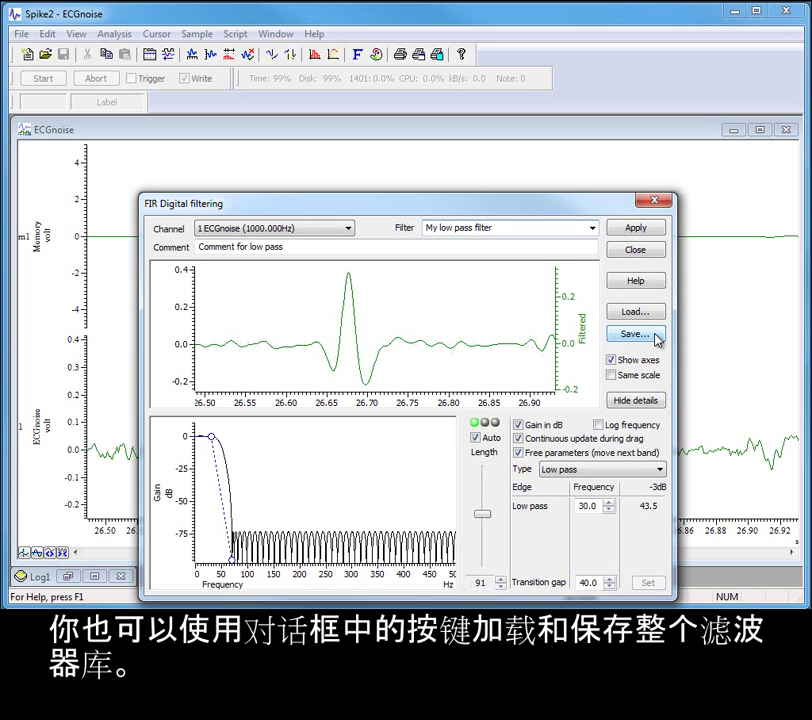
click(636, 252)
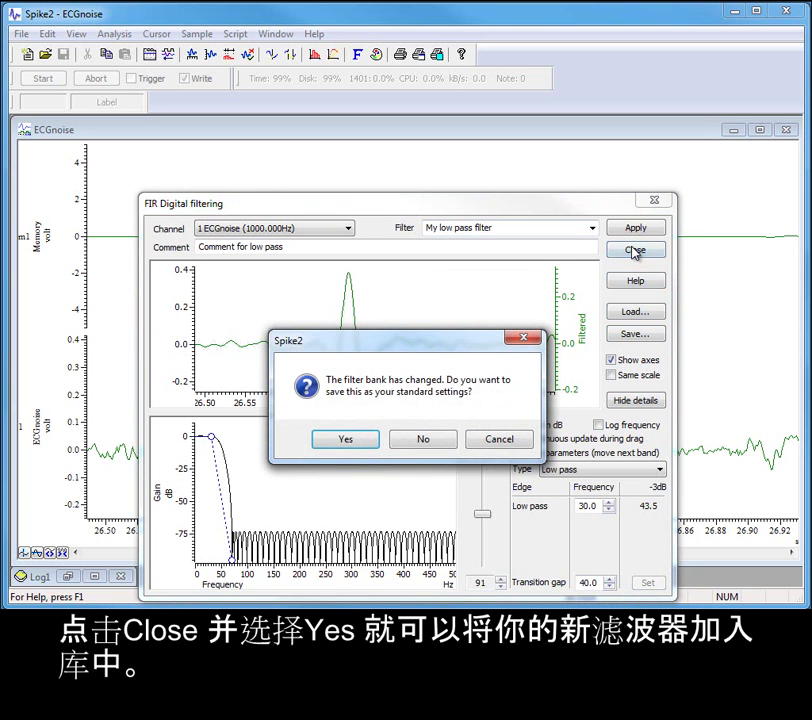
click(347, 443)
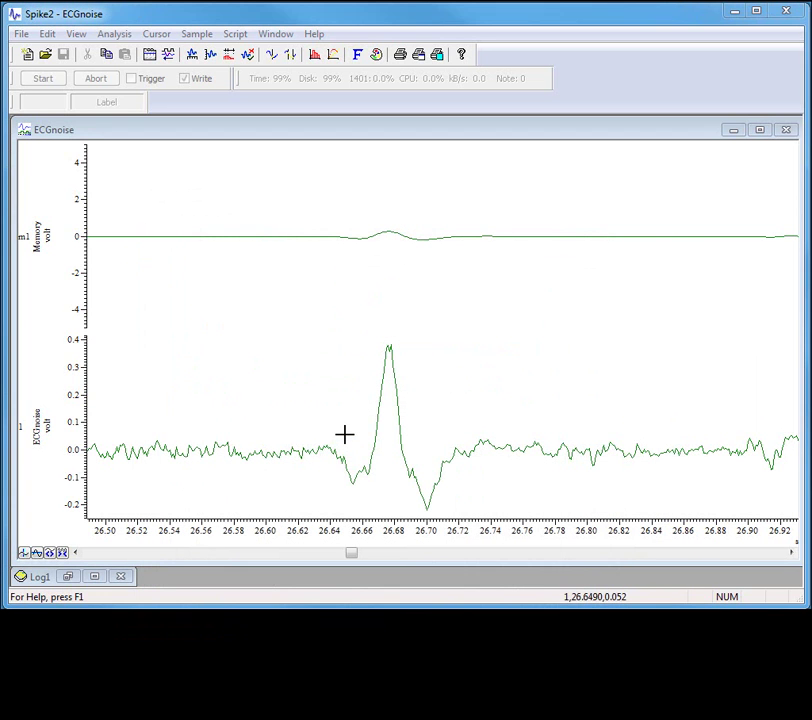
Optimise the Memory channel's Y range and retitle the channel FIR
double_click(74, 215)
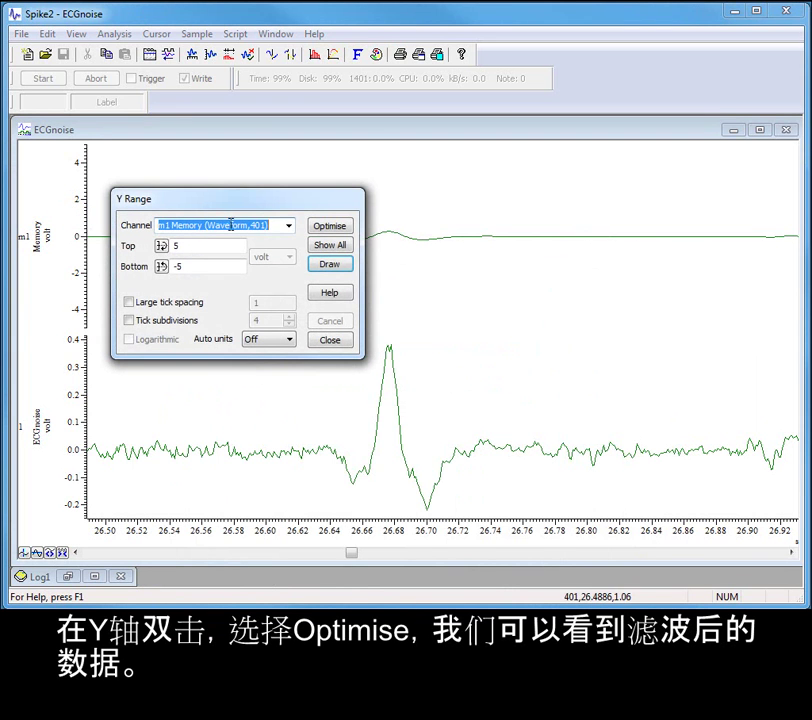
click(321, 225)
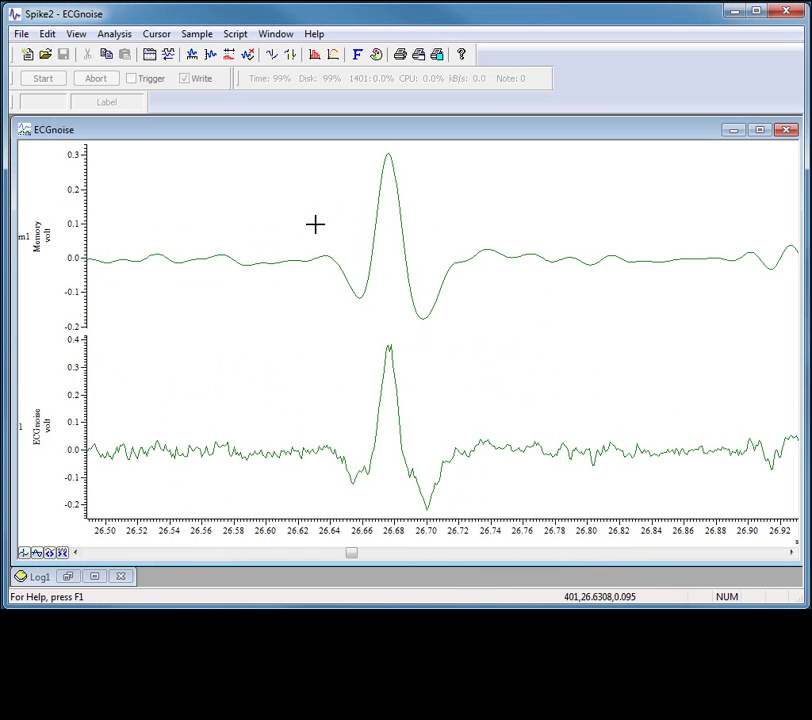
double_click(39, 240)
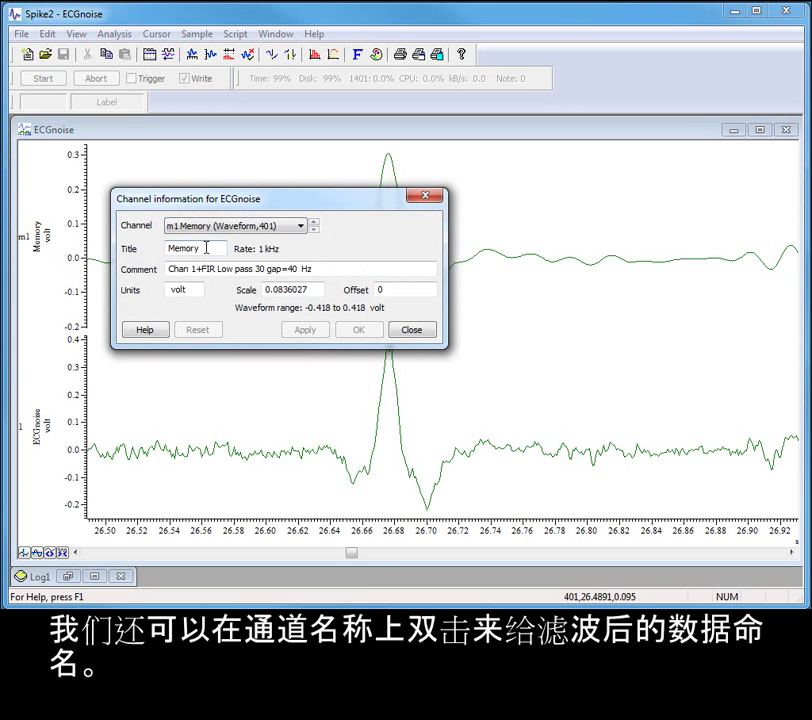
drag(206, 247, 155, 256)
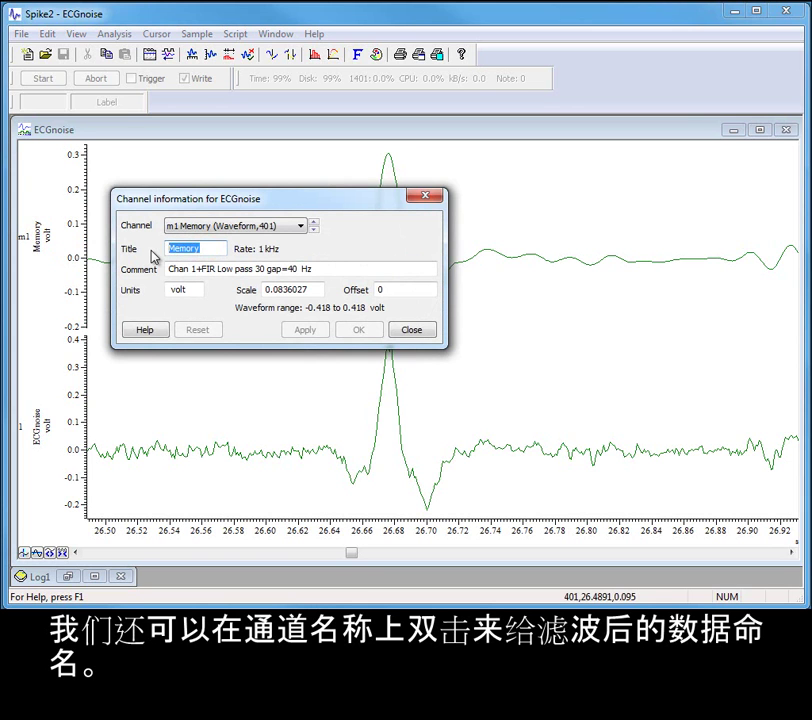
text(FiR)
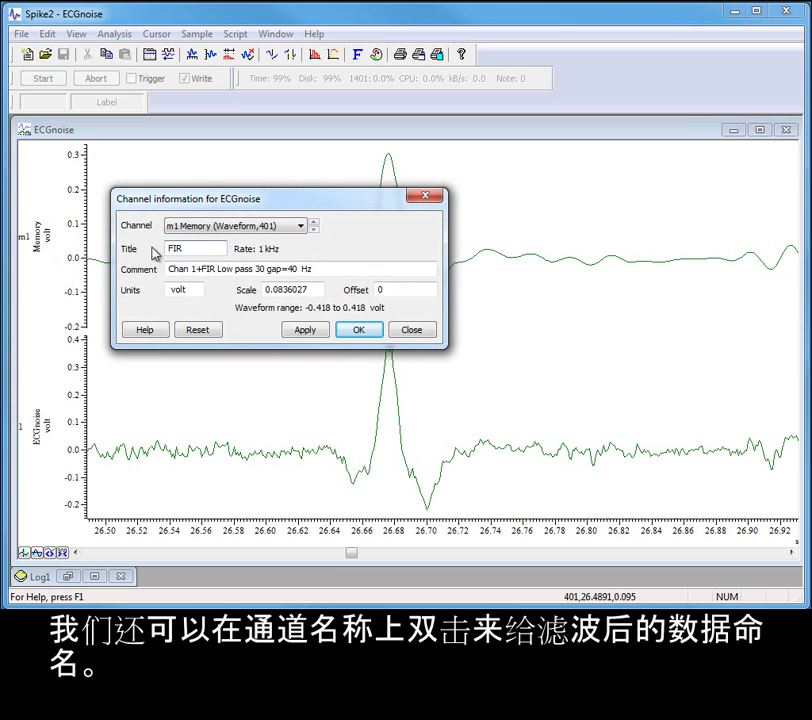
click(306, 330)
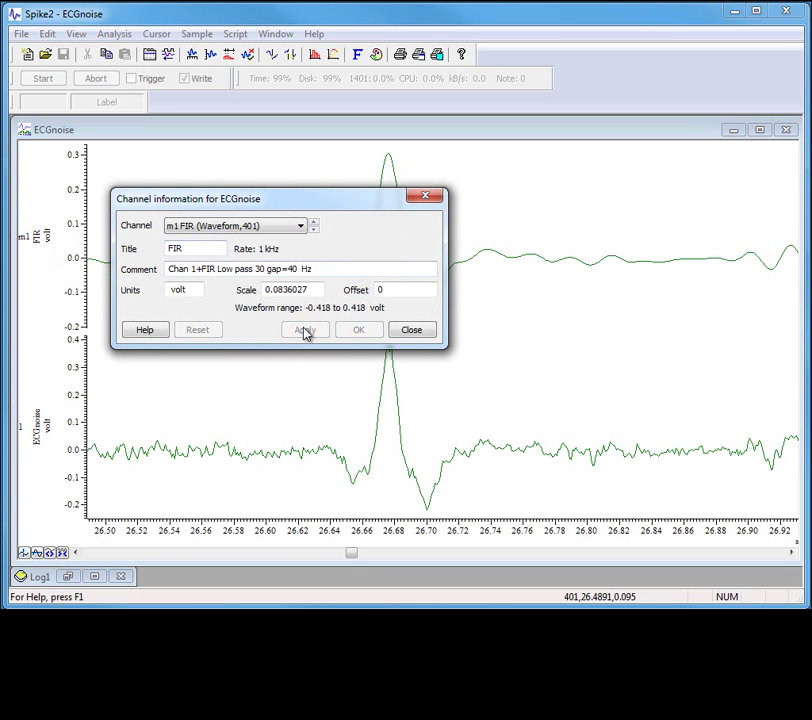
click(401, 327)
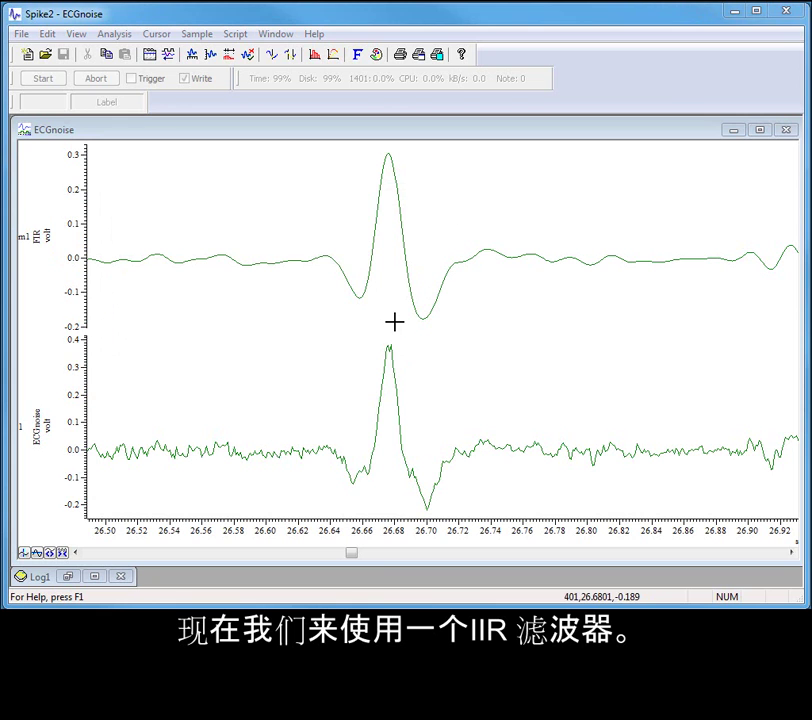
Open IIR filtering with details on a log frequency axis, lowering the corner to about 55 Hz
click(104, 36)
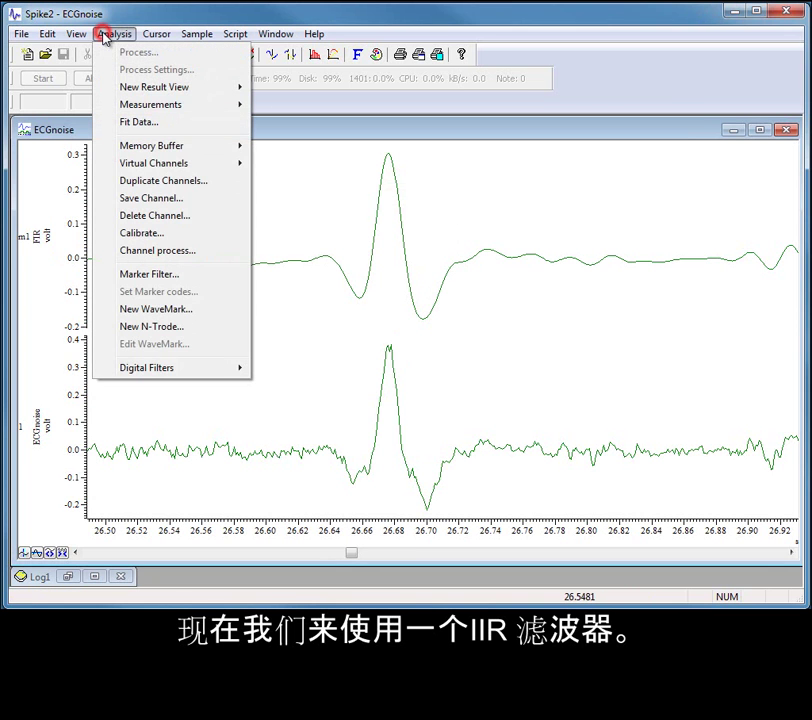
mouse_move(234, 370)
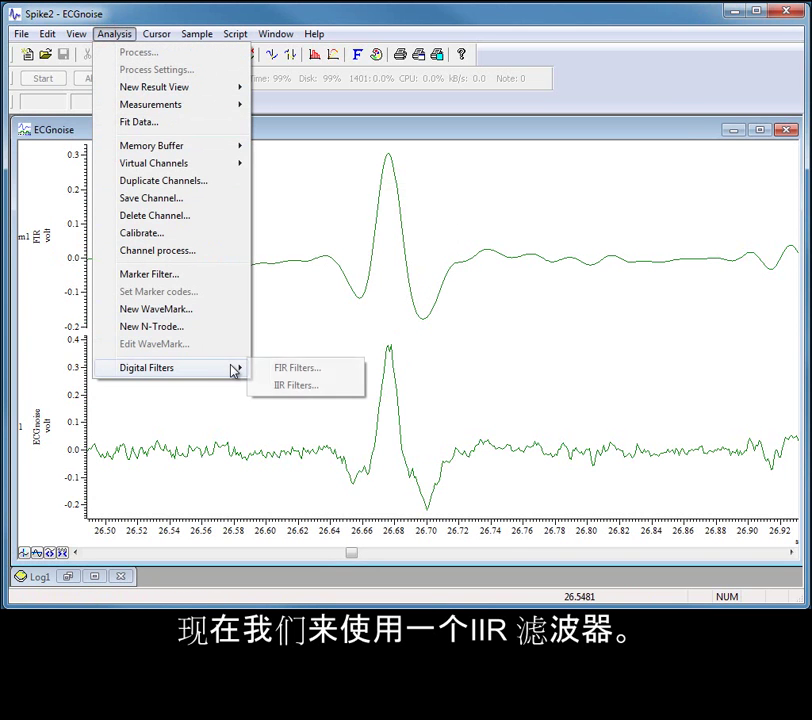
click(310, 391)
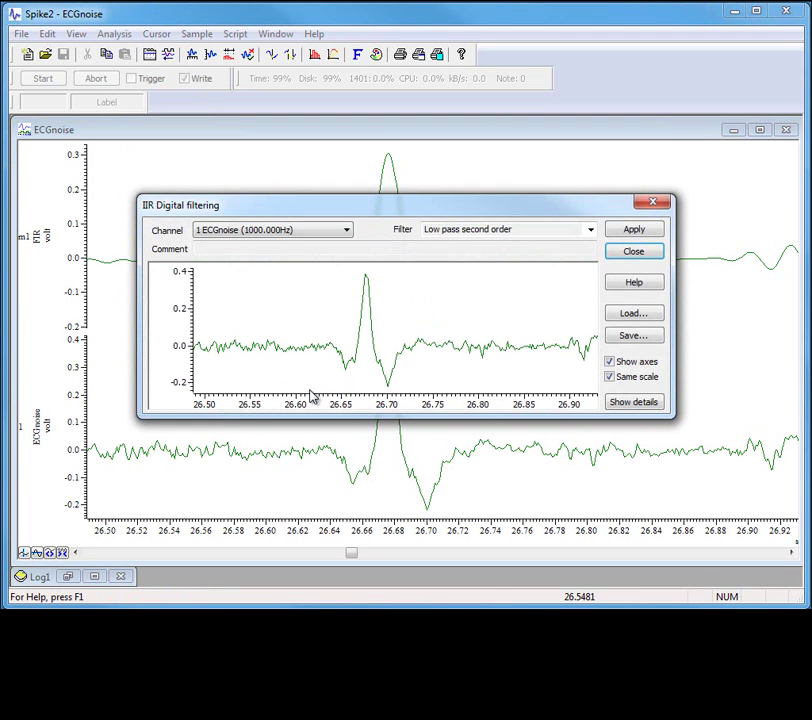
click(643, 404)
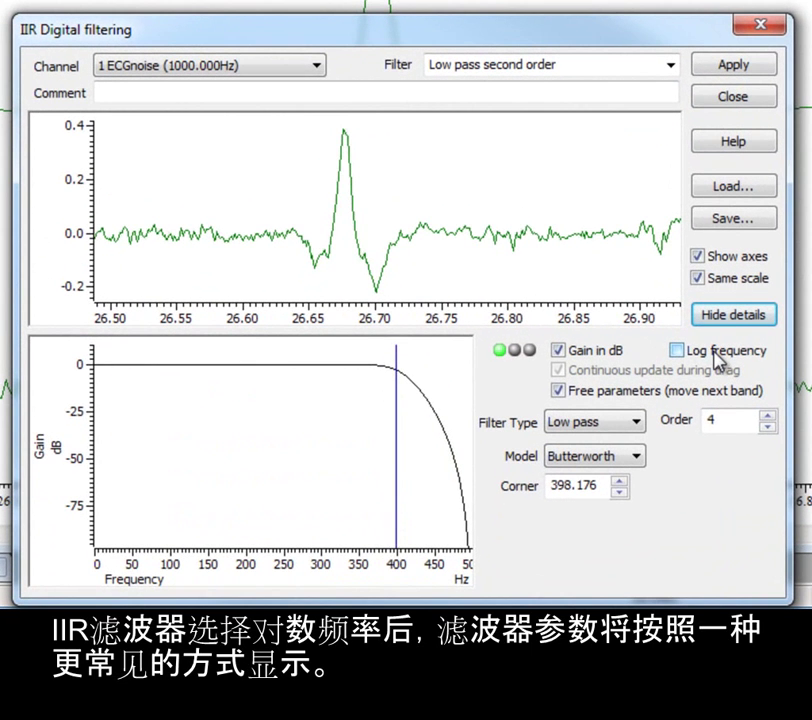
click(716, 352)
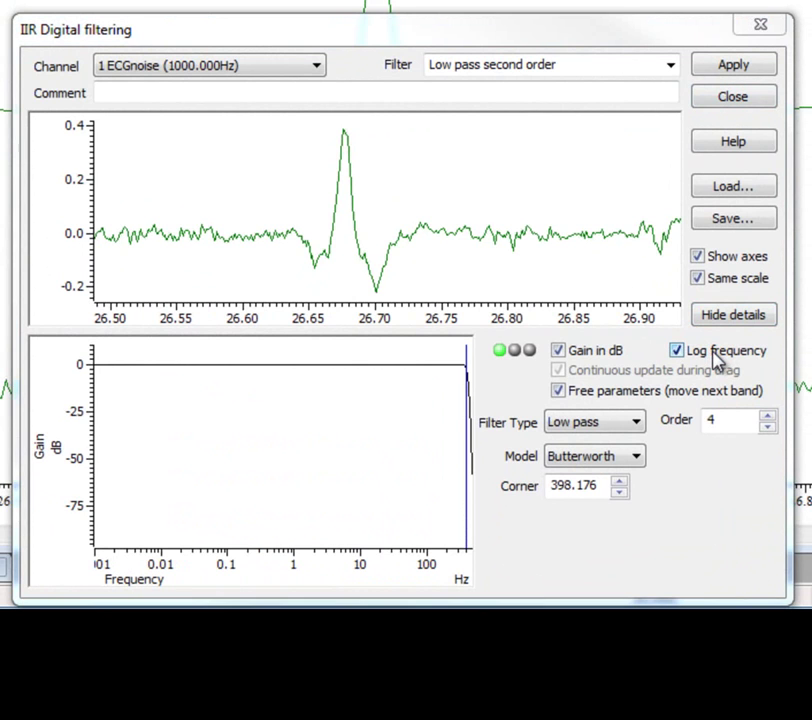
drag(466, 432, 413, 437)
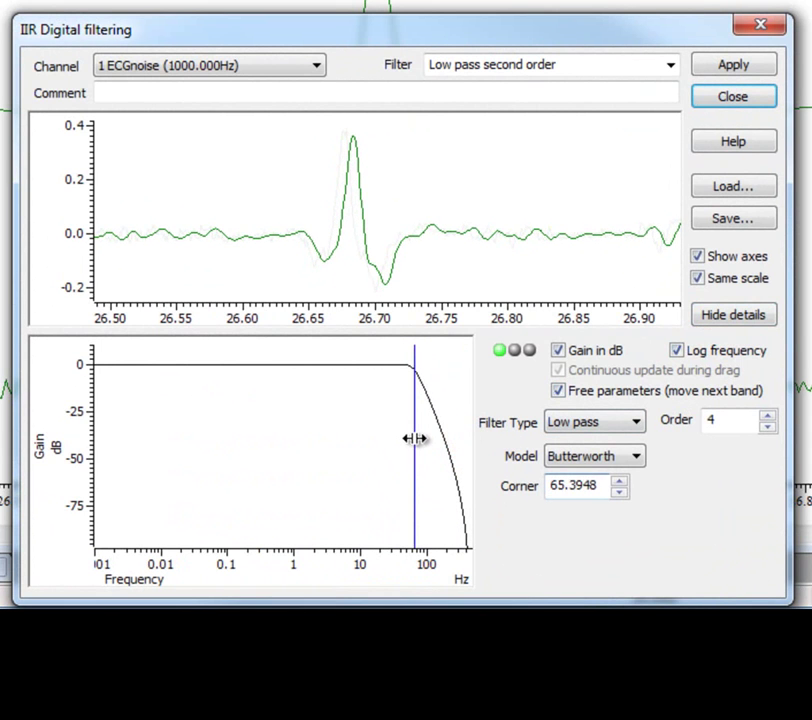
click(637, 458)
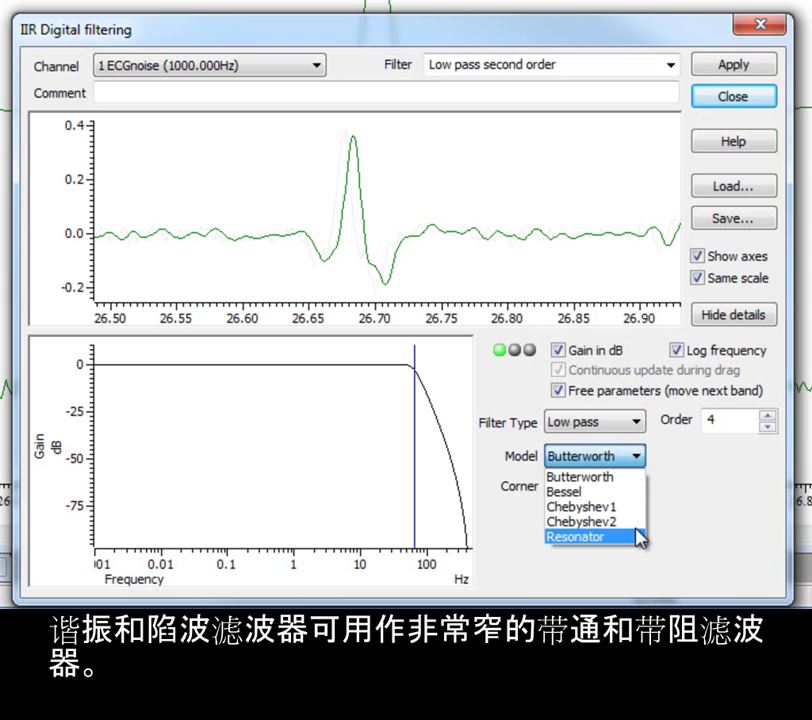
click(630, 492)
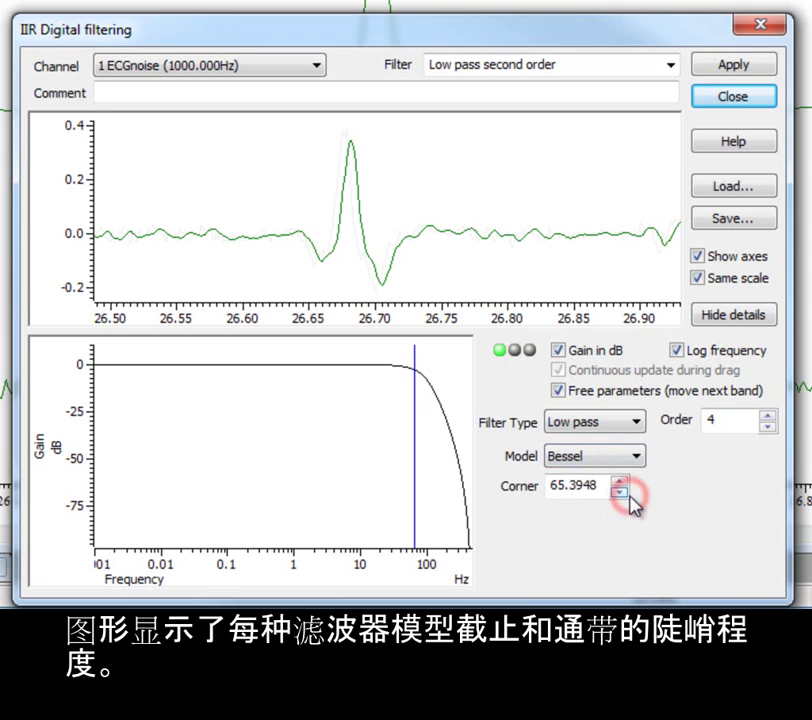
click(634, 458)
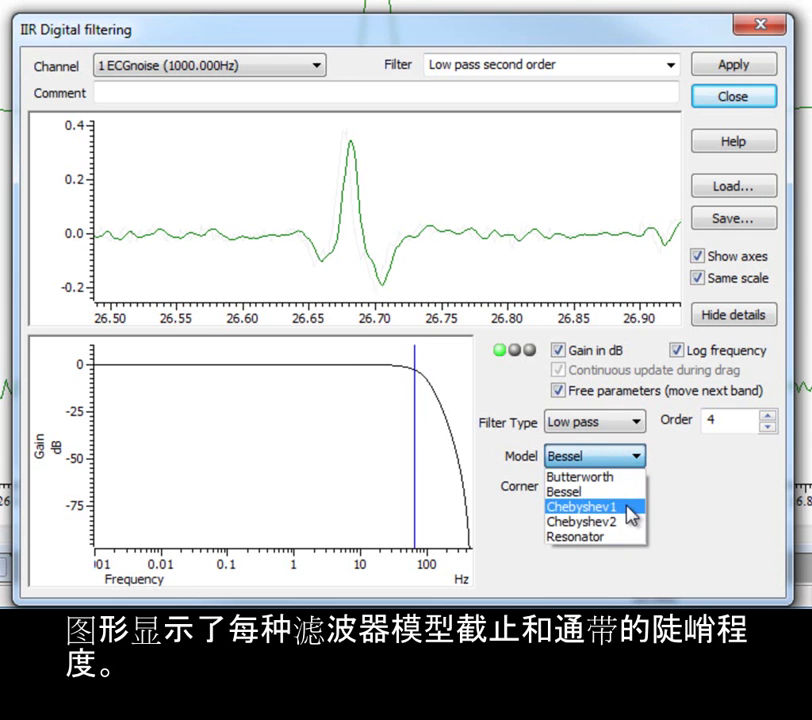
click(631, 514)
click(624, 455)
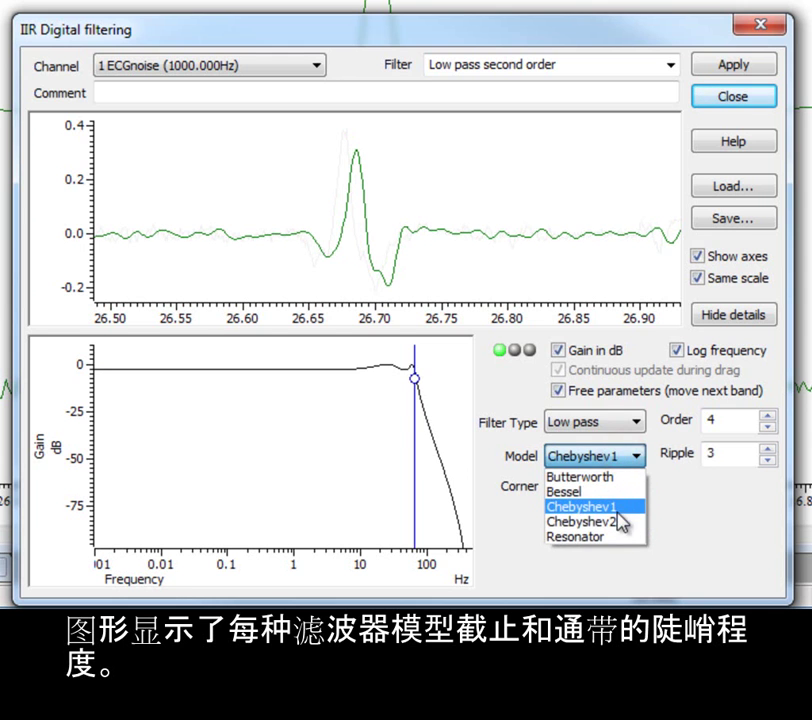
click(618, 520)
click(626, 457)
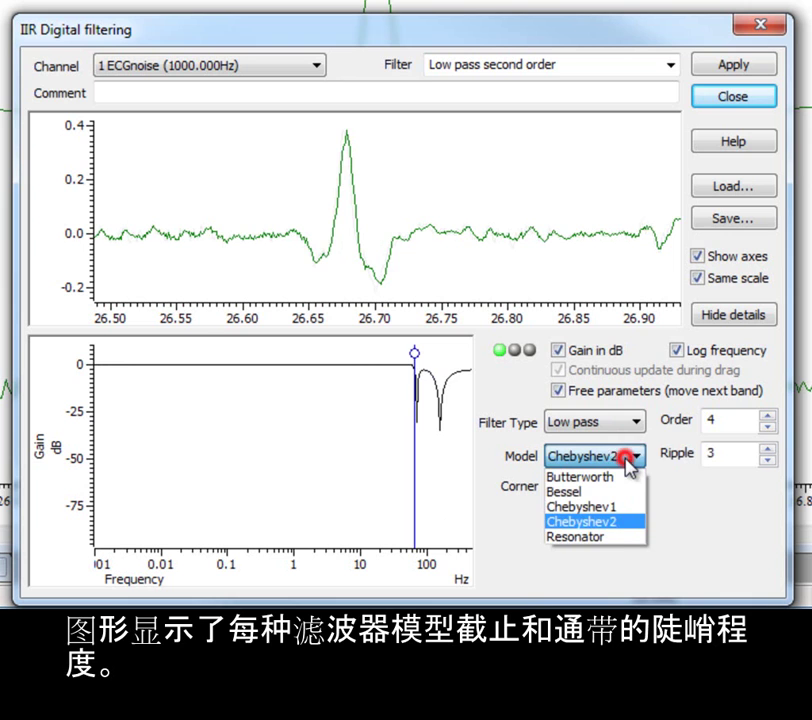
click(620, 537)
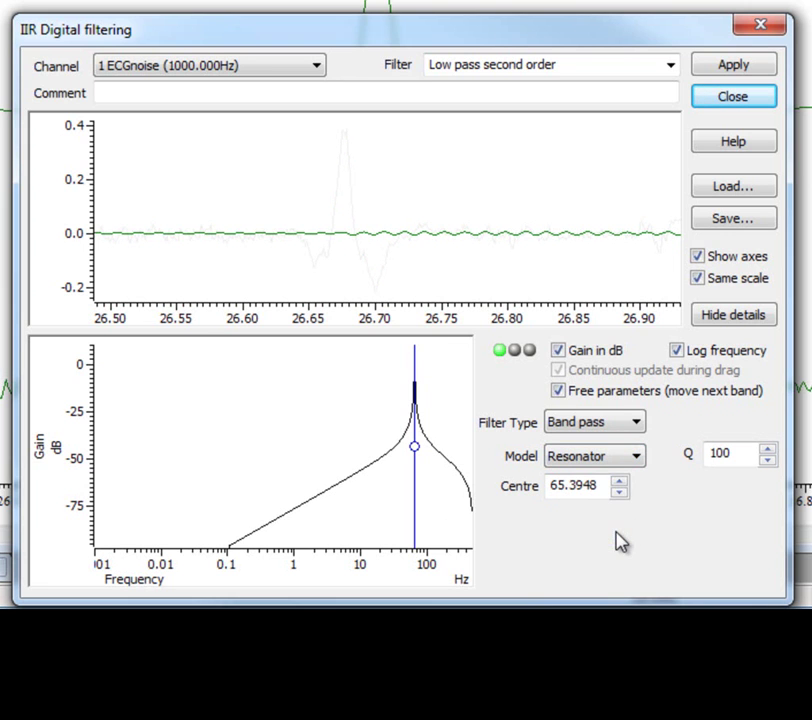
click(636, 423)
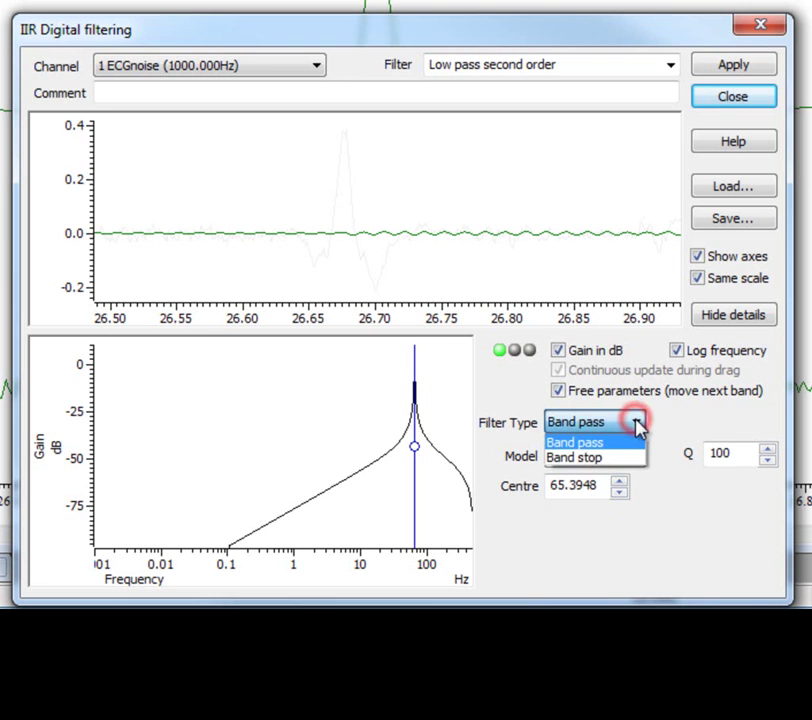
click(642, 422)
click(636, 456)
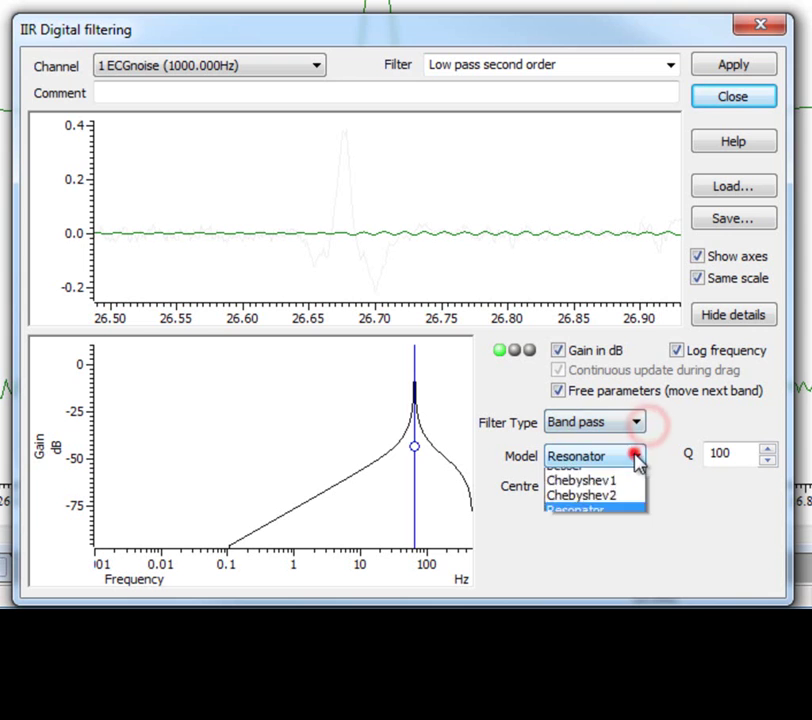
click(622, 482)
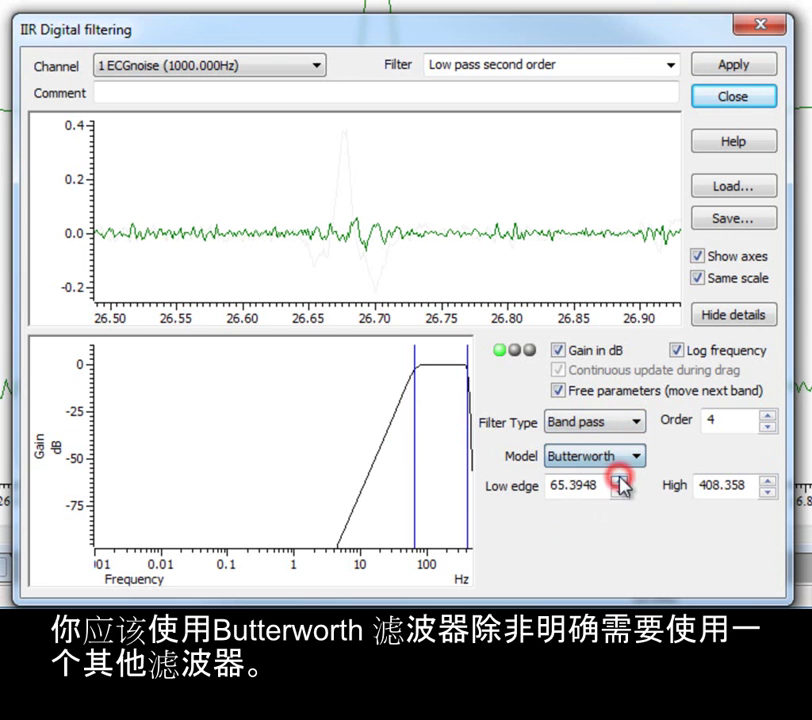
click(635, 423)
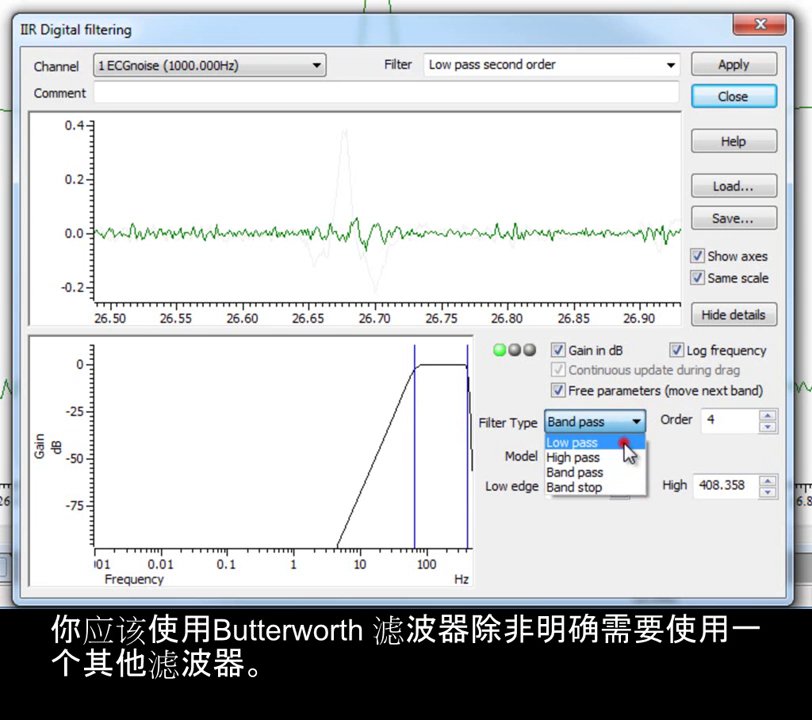
click(622, 442)
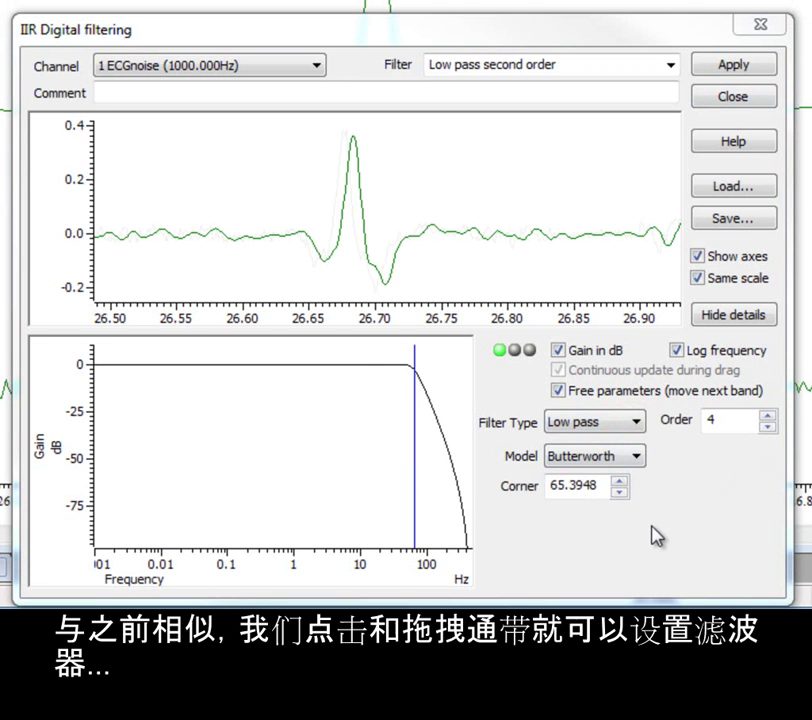
Set the IIR corner to 30 Hz, try higher orders, and return Order to 4
drag(413, 466, 391, 464)
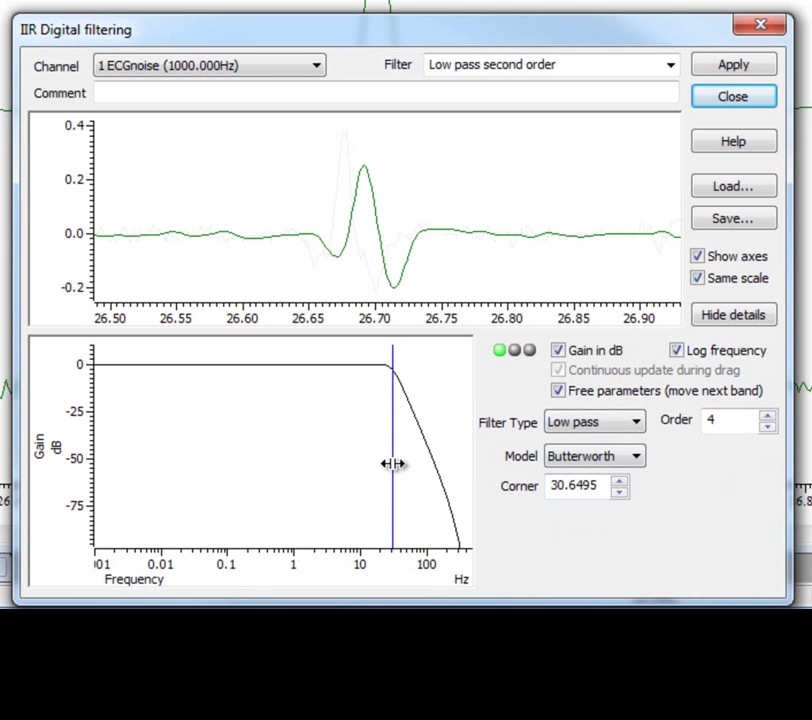
double_click(614, 484)
text(30)
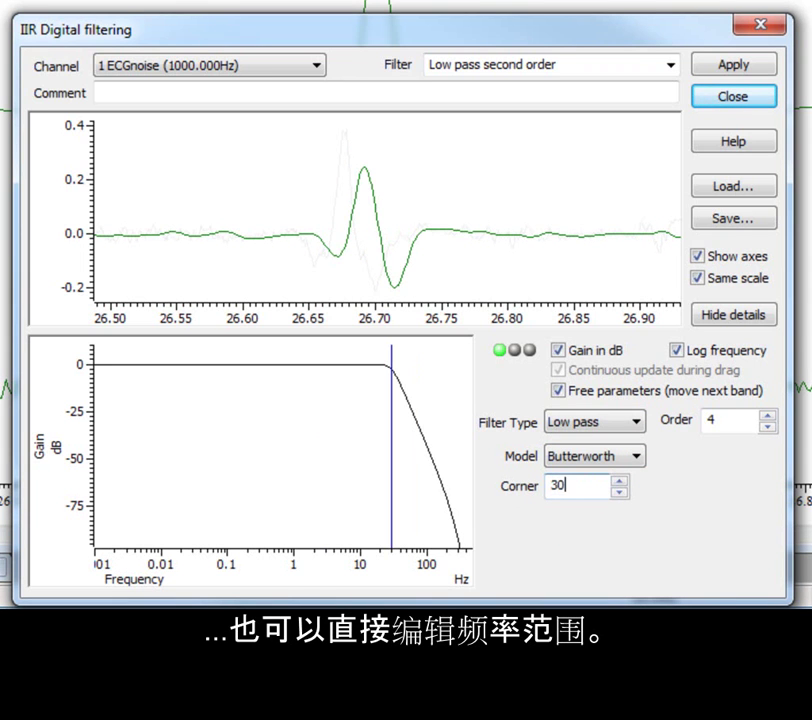
click(767, 415)
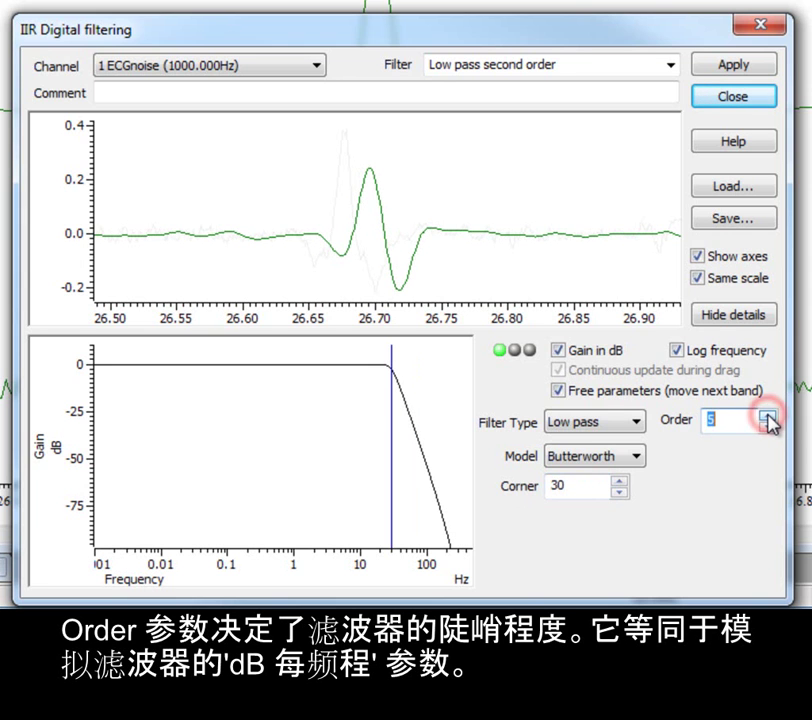
click(768, 415)
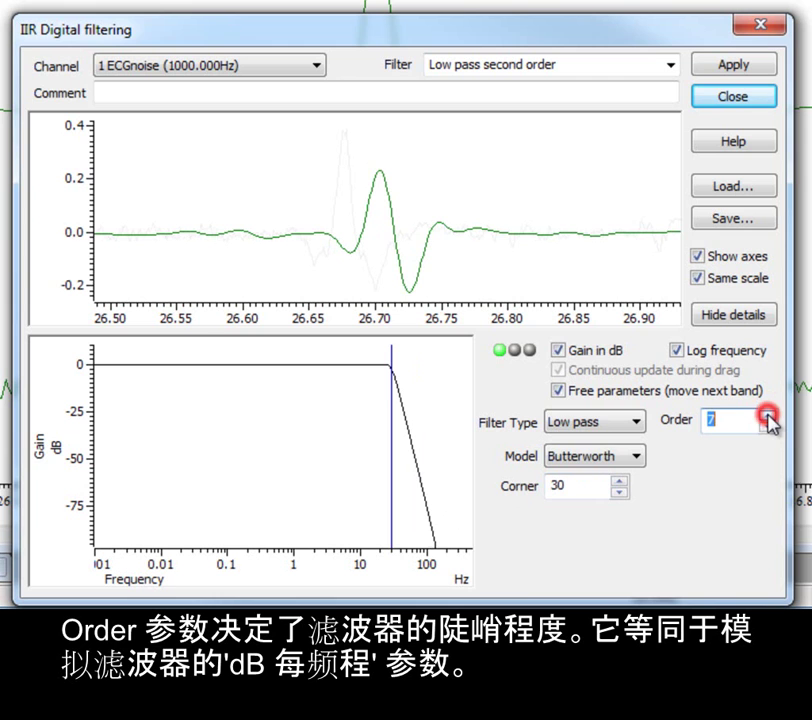
click(770, 428)
click(768, 428)
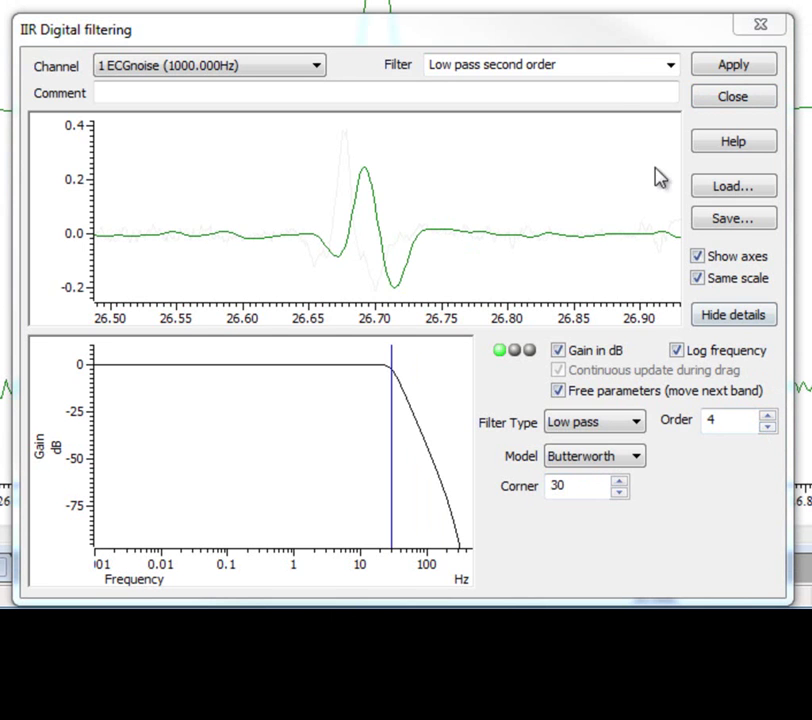
Name the 30 Hz IIR filter 'My IIR low pass', write its output to new memory channel m2, and save the filter bank
click(574, 63)
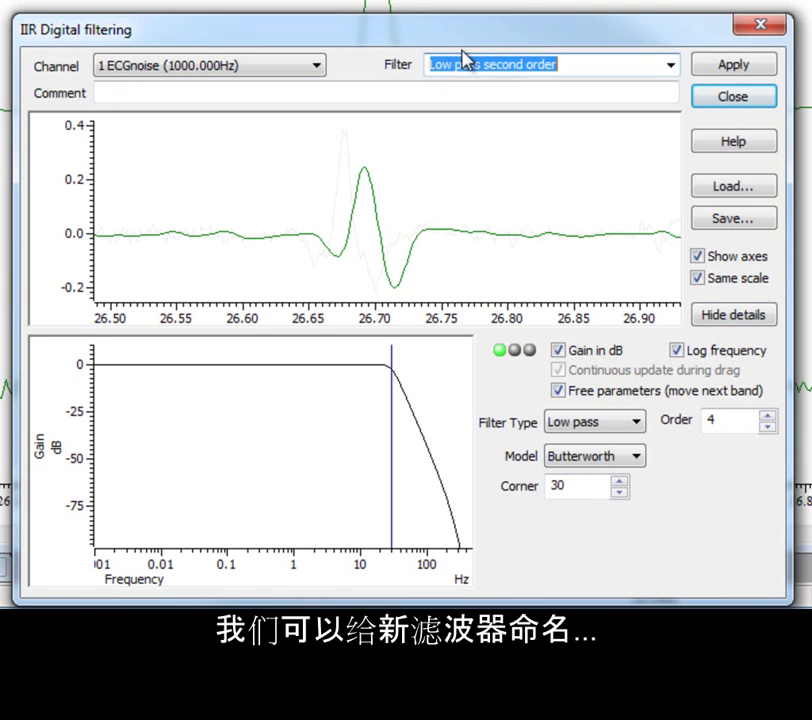
text(My II)
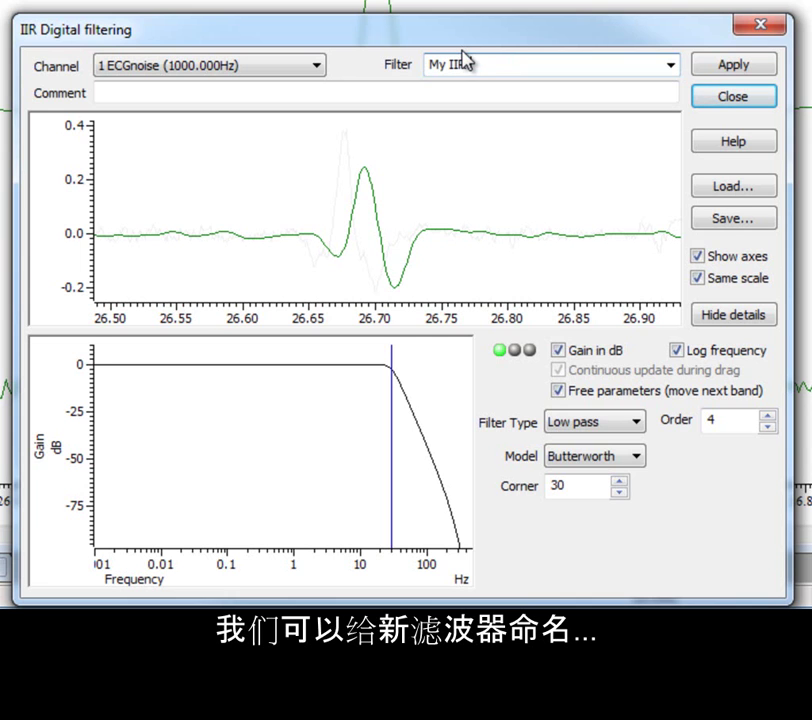
text(R low pass)
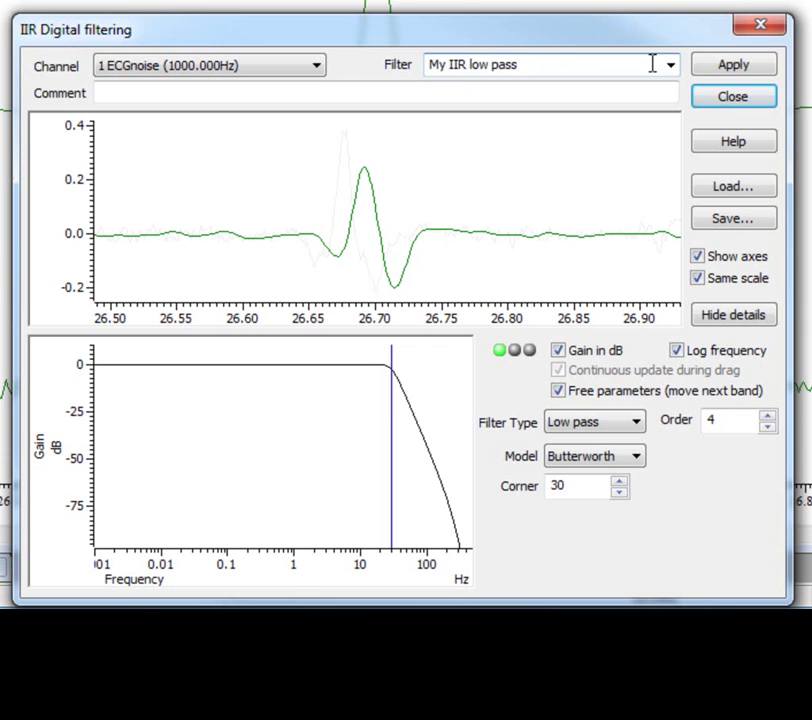
click(733, 66)
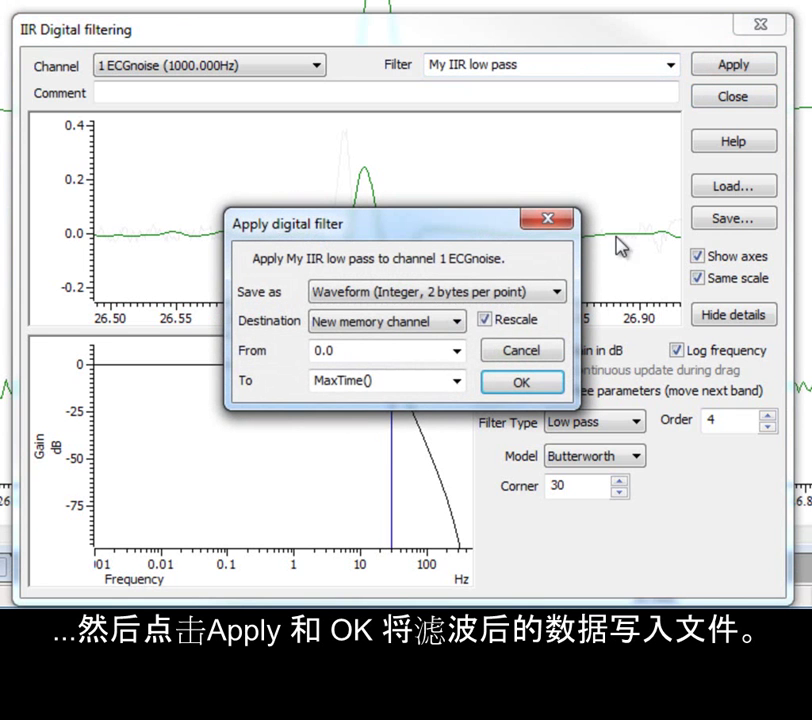
click(544, 386)
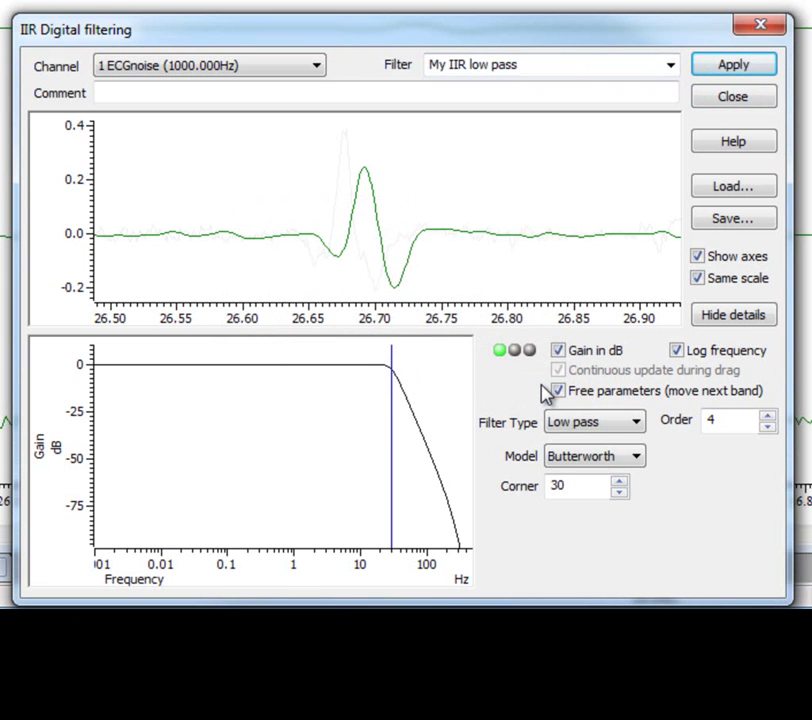
click(755, 97)
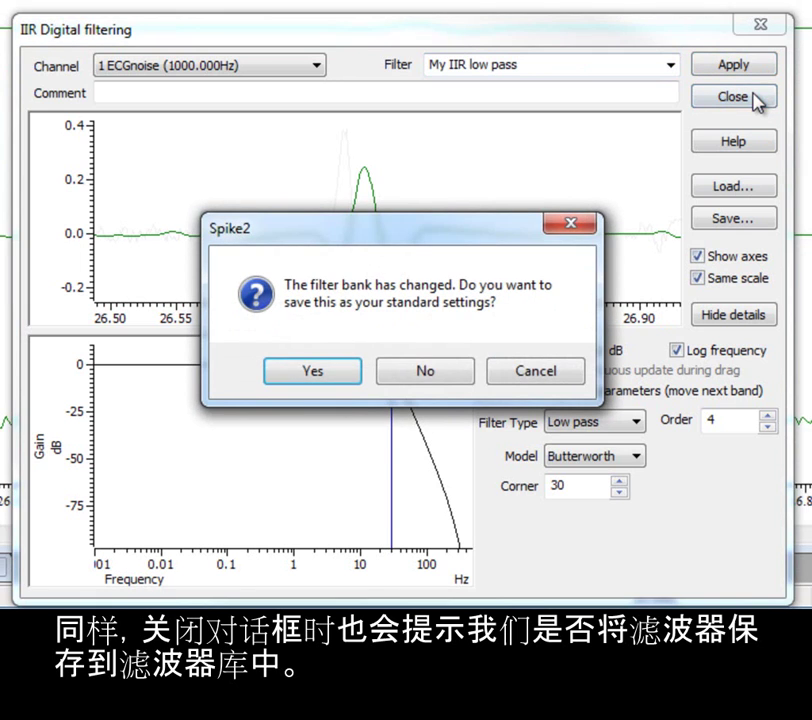
click(344, 374)
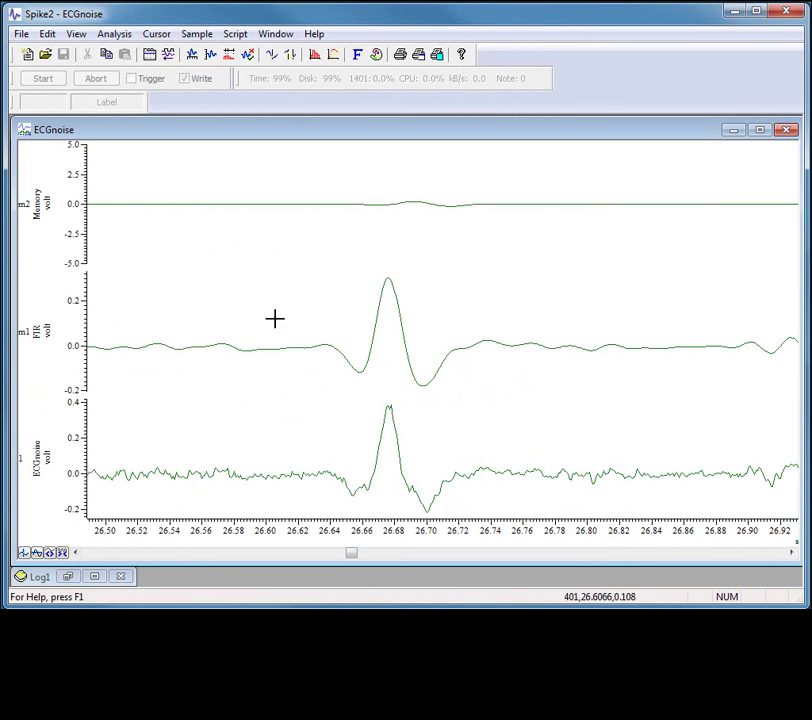
Optimise channel m2's y-axis to fit its filtered ECG trace and retitle the channel 'IIR'
double_click(84, 188)
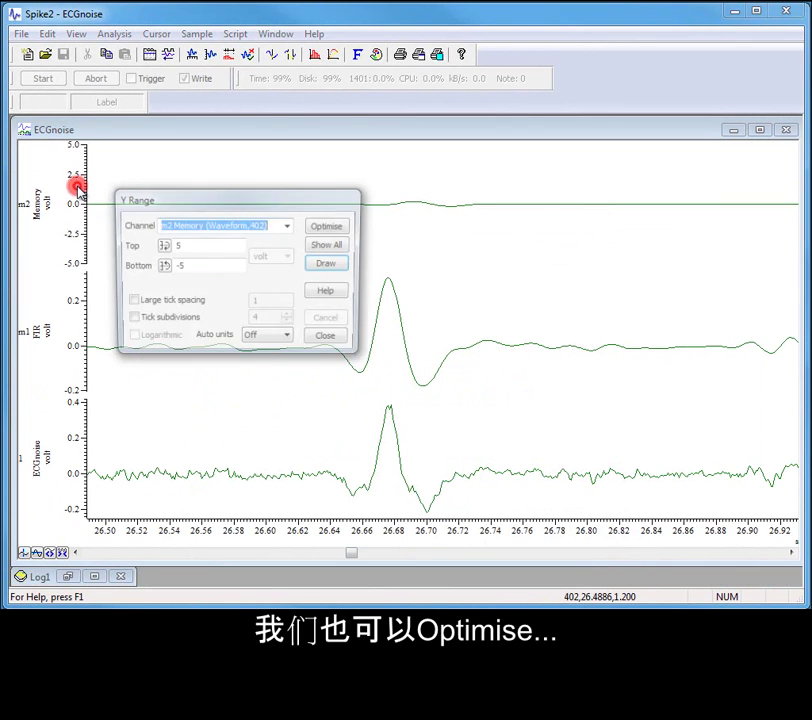
click(330, 226)
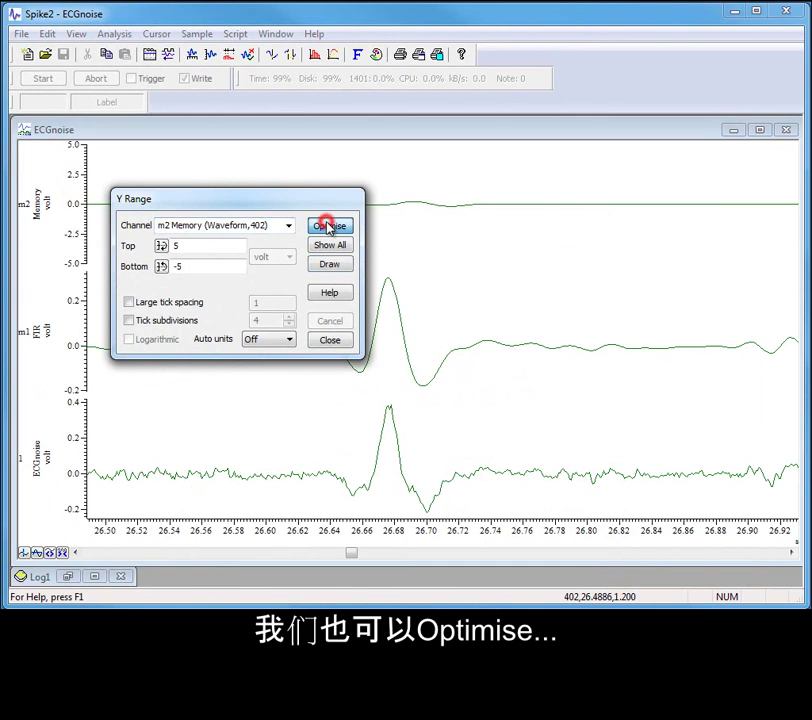
double_click(38, 207)
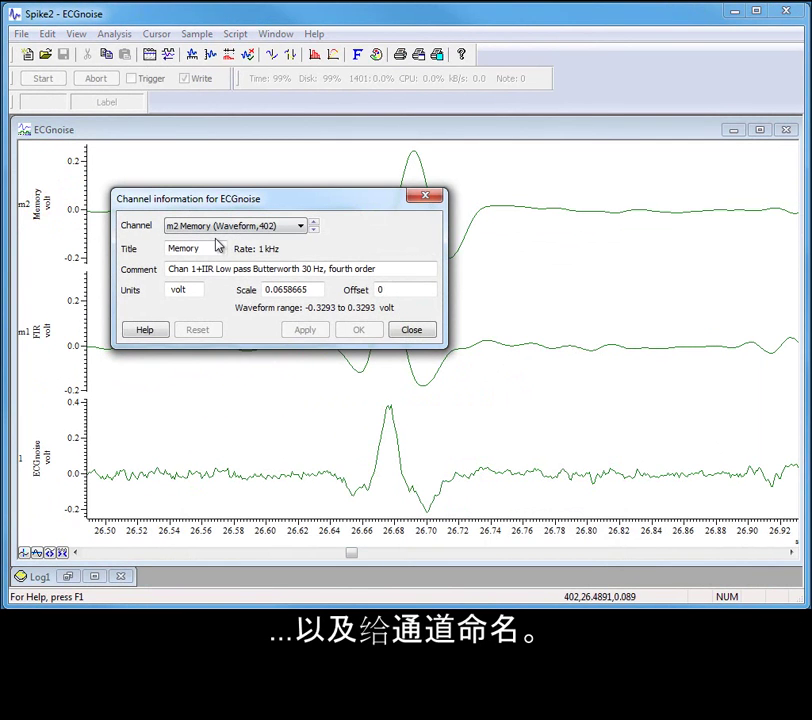
drag(218, 241, 141, 241)
text(IIR)
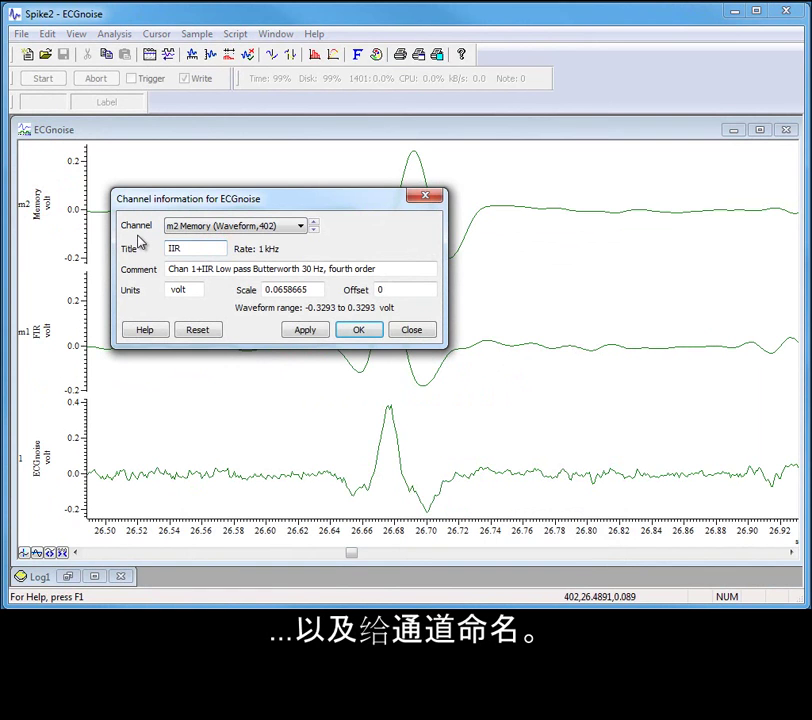
click(304, 330)
click(411, 329)
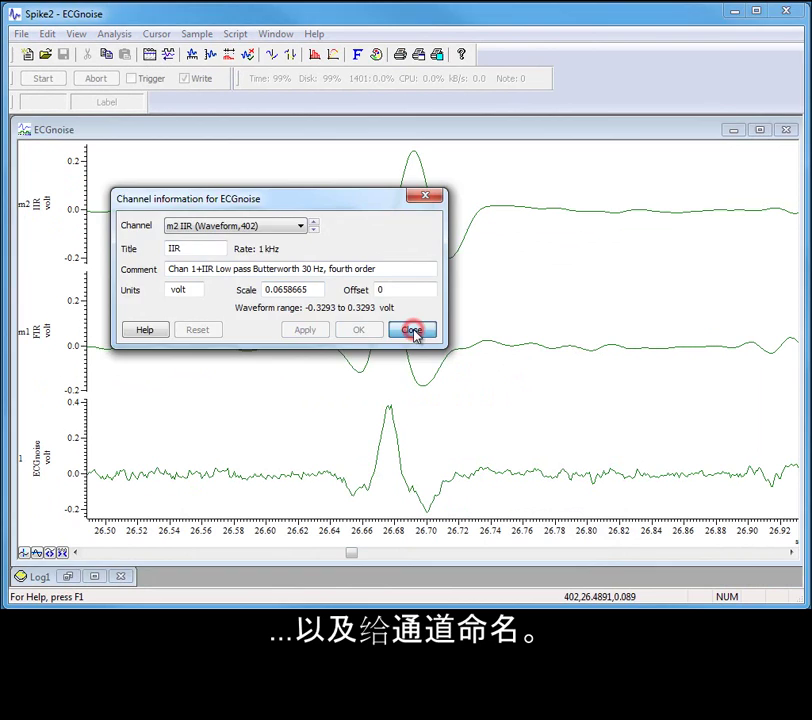